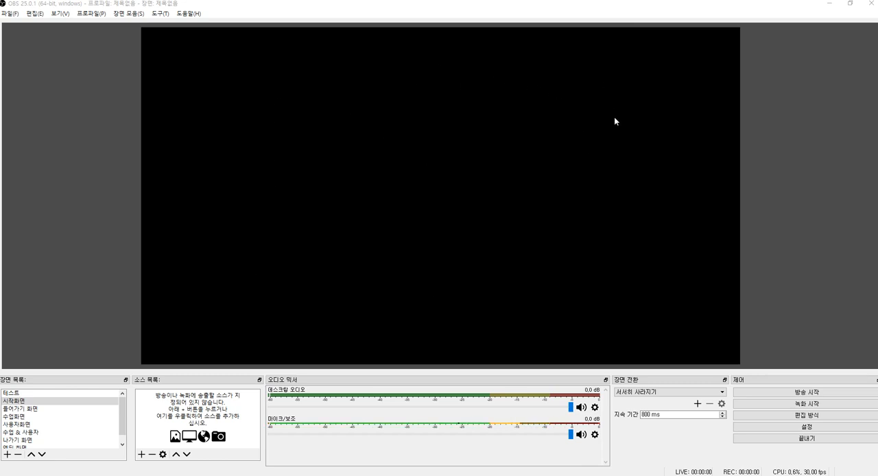
click(324, 218)
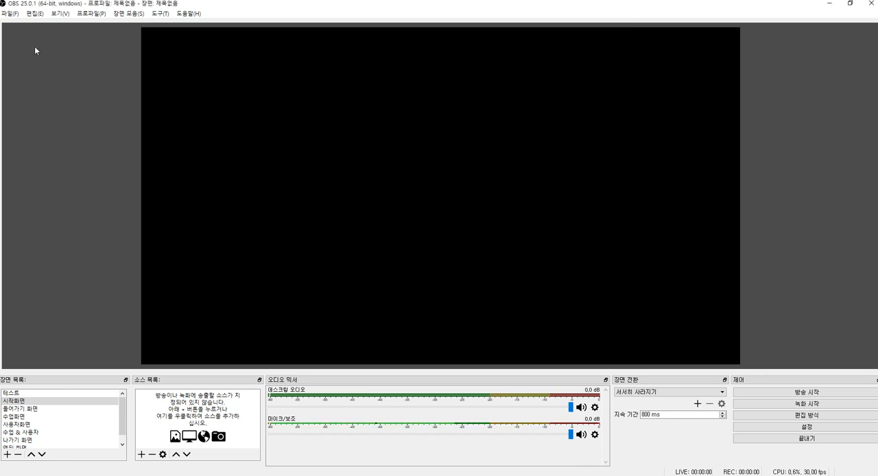
click(9, 13)
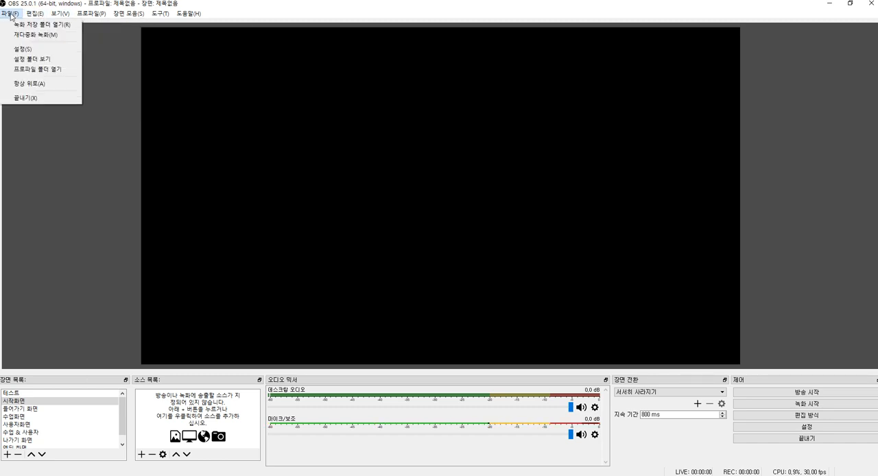
click(10, 14)
click(11, 14)
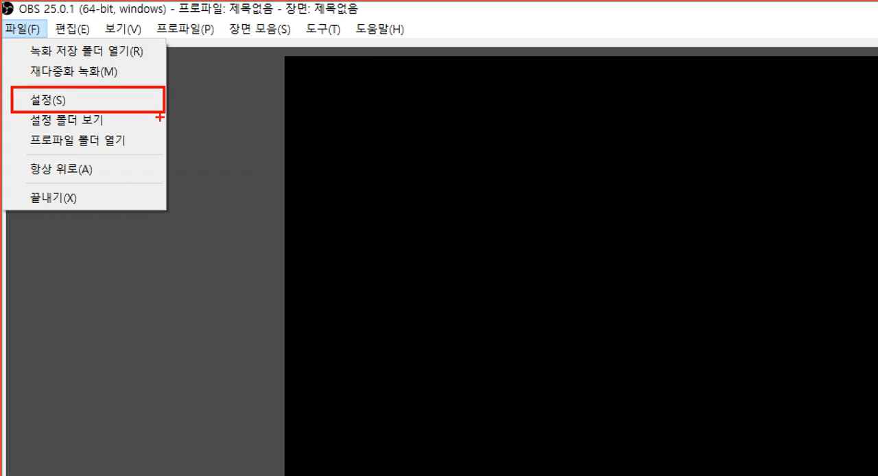
key(Escape)
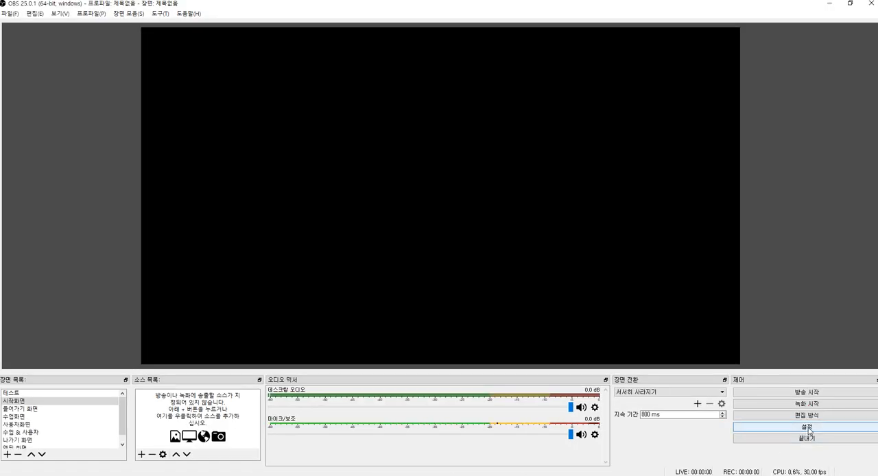
Step: Open the settings and look through the general, streaming, output, audio, video and advanced categories, returning to the general settings
click(807, 429)
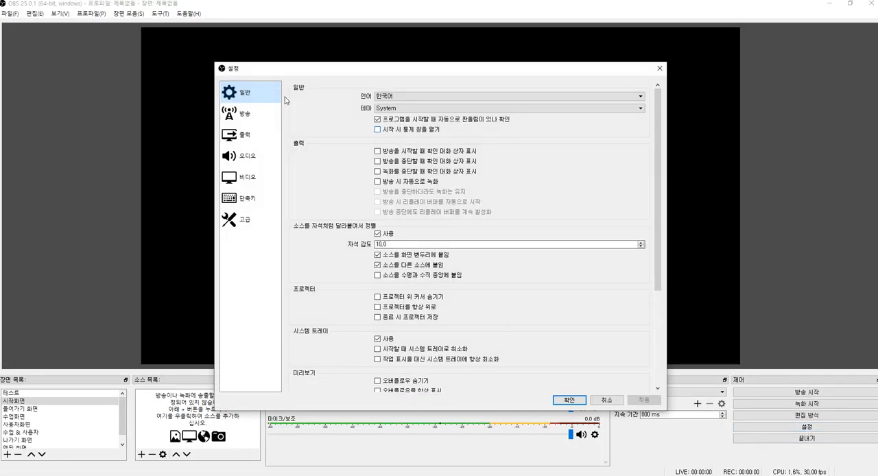
click(254, 224)
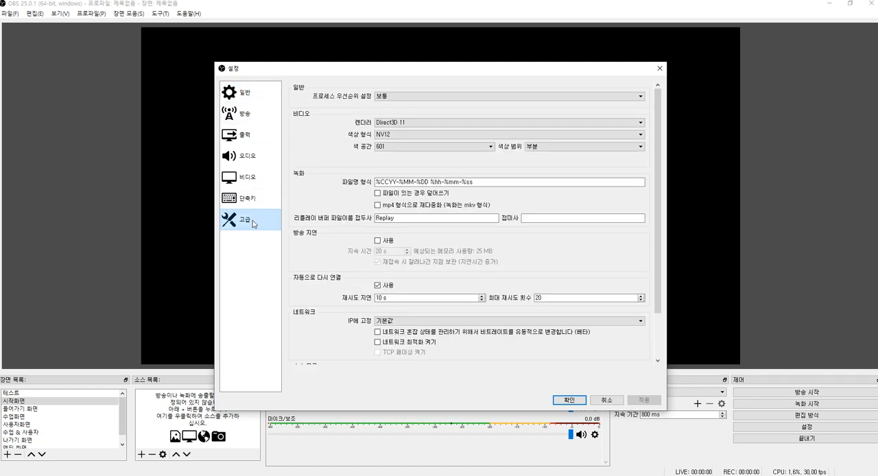
click(246, 93)
click(250, 113)
click(248, 135)
click(253, 161)
click(247, 177)
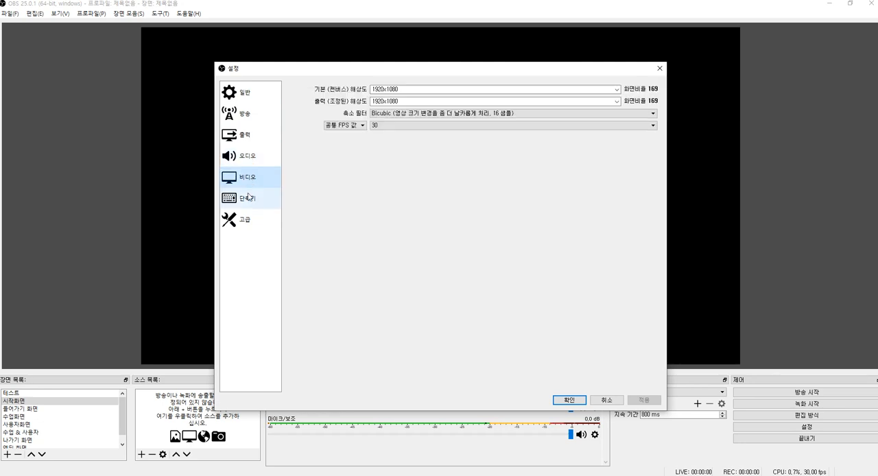
click(245, 220)
click(245, 93)
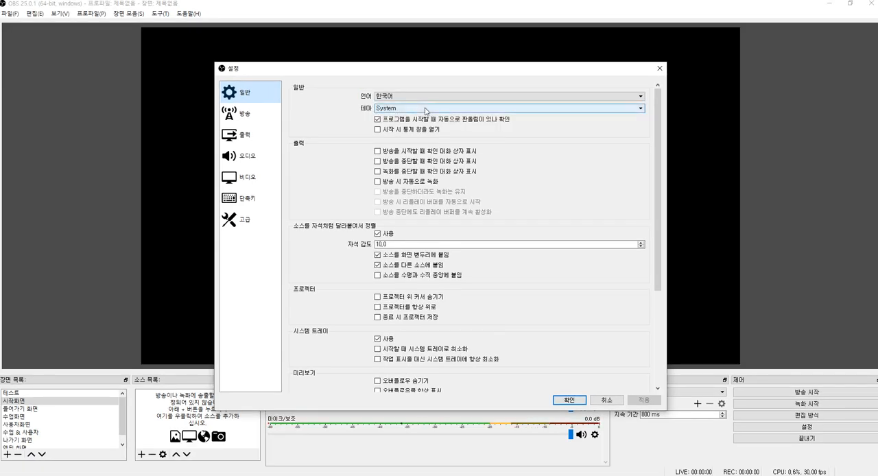
Step: Try out the Acri, Dark (기본) and Rachni interface themes and set the theme back to System
click(425, 109)
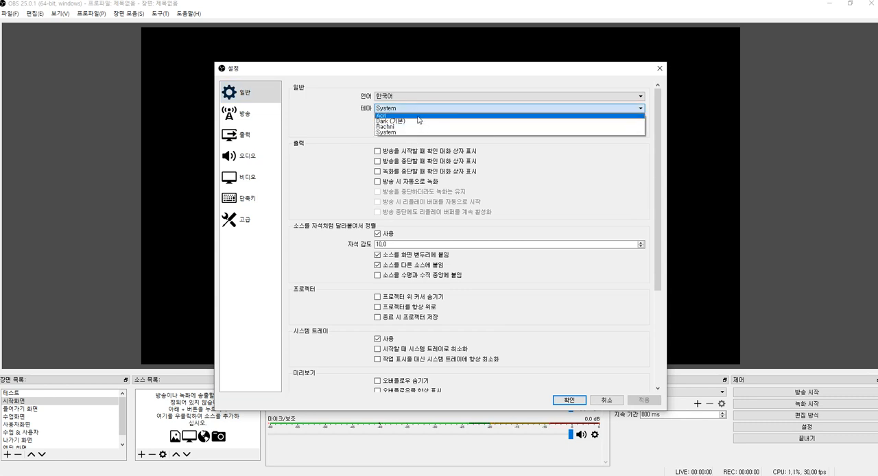
click(419, 116)
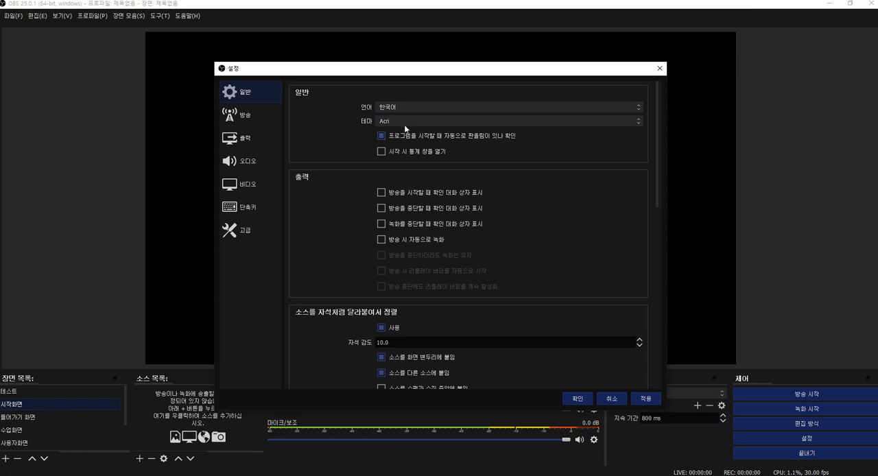
click(402, 122)
click(397, 134)
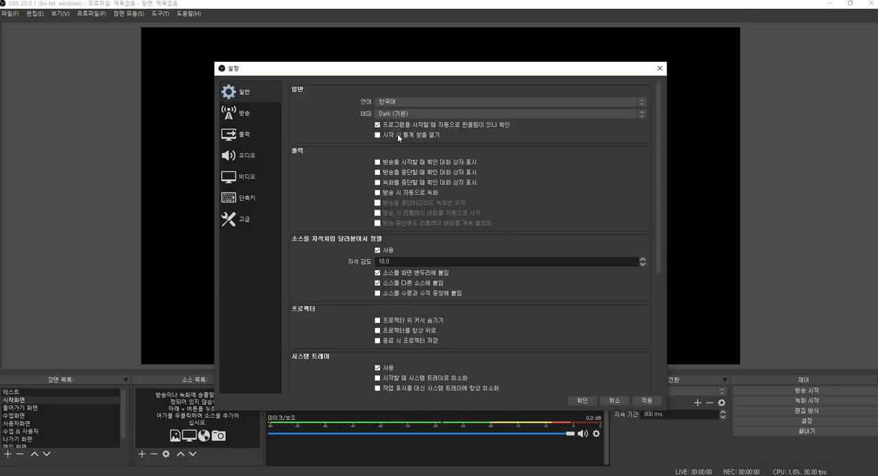
click(412, 114)
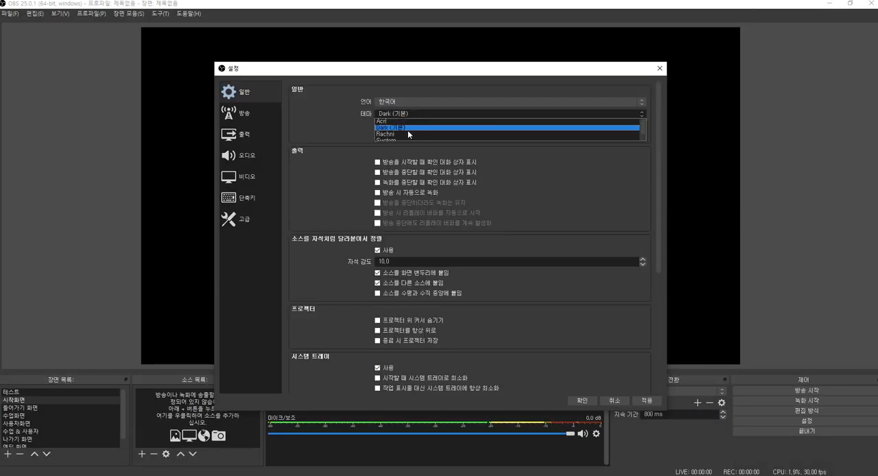
click(407, 134)
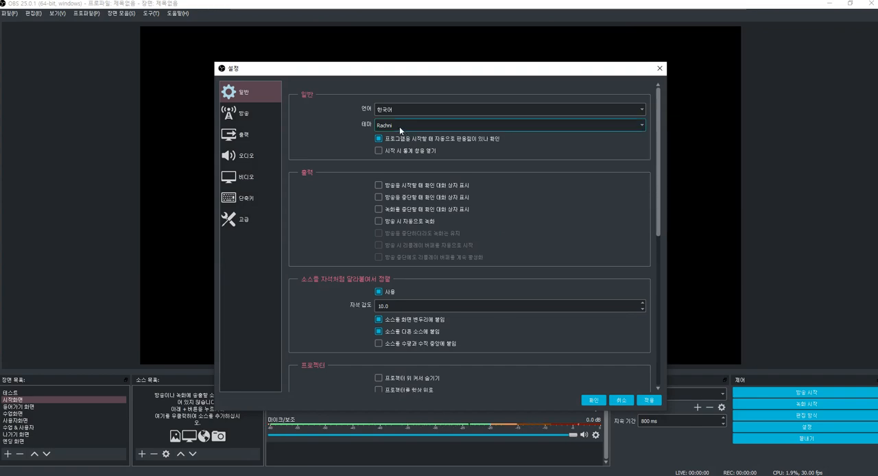
click(399, 126)
click(392, 150)
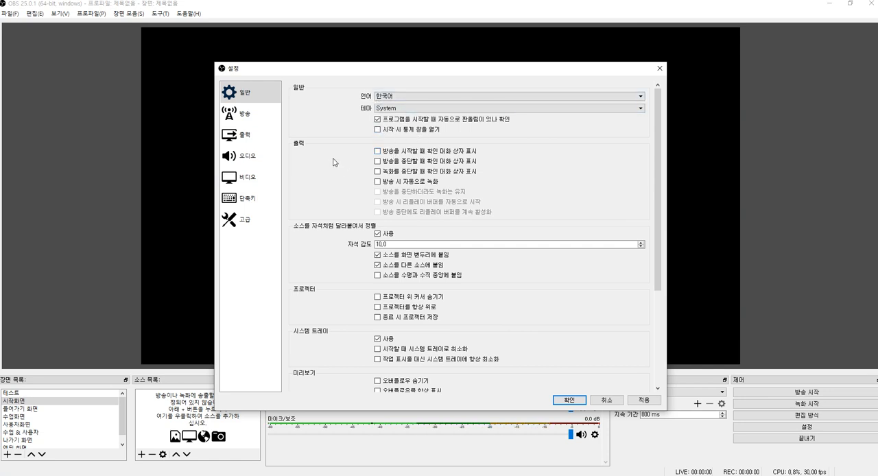
Step: In the streaming settings, choose YouTube / YouTube Gaming as the service
scroll(330, 368, down, 2)
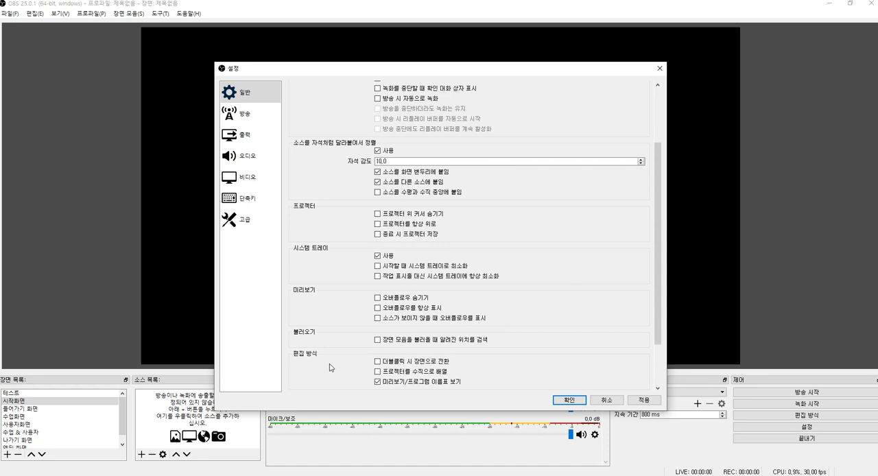
scroll(403, 372, up, 2)
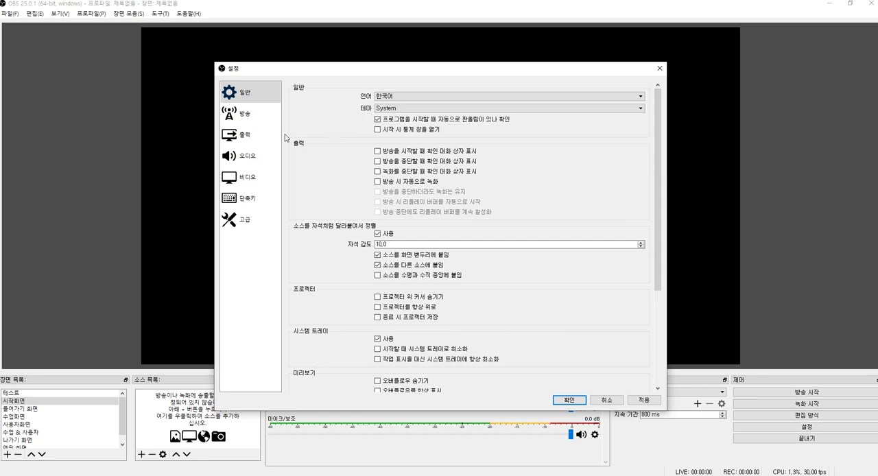
click(246, 118)
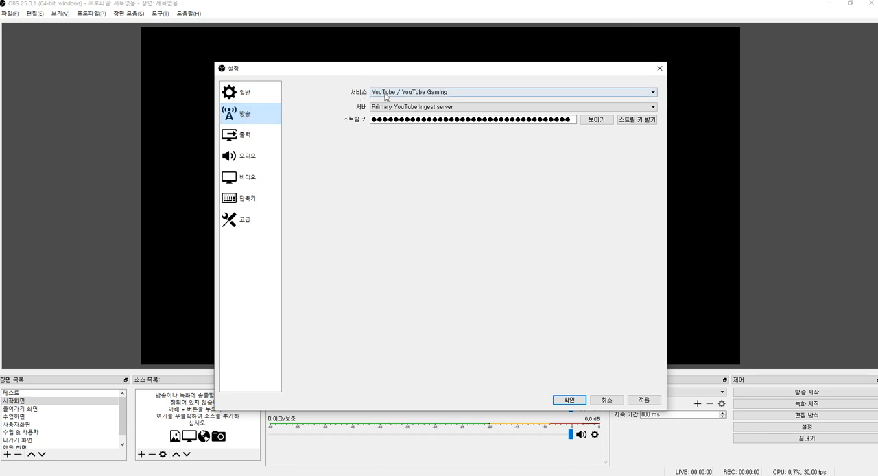
click(435, 98)
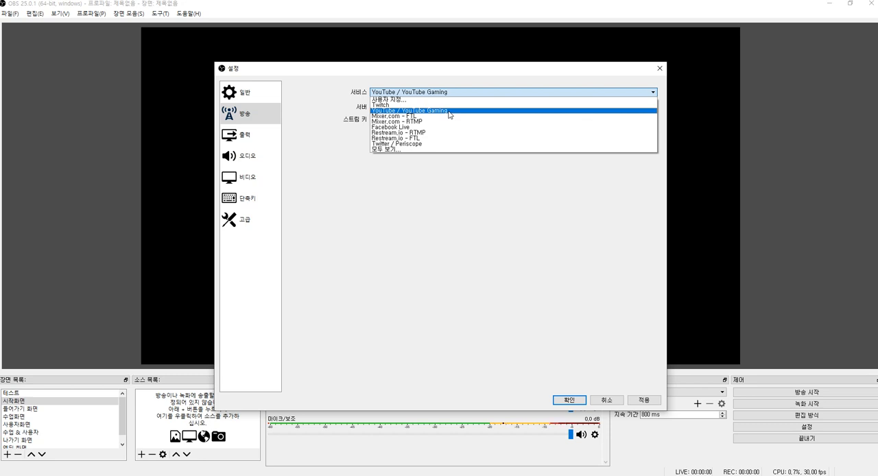
click(449, 114)
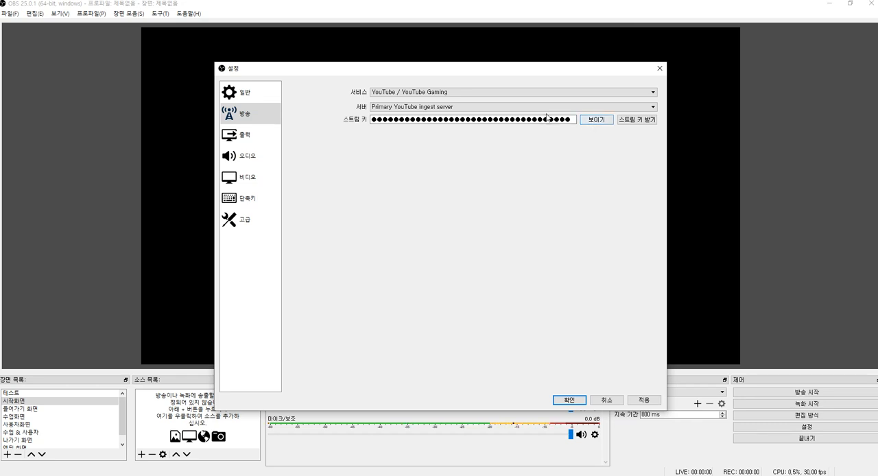
Step: Highlight the entire masked stream key in the streaming settings
click(570, 119)
drag(573, 120, 363, 100)
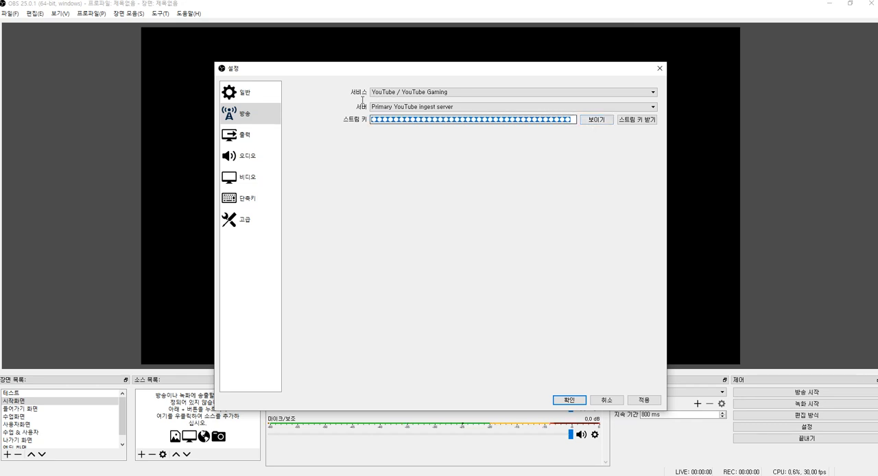
drag(574, 120, 351, 111)
drag(573, 120, 367, 114)
drag(573, 119, 344, 116)
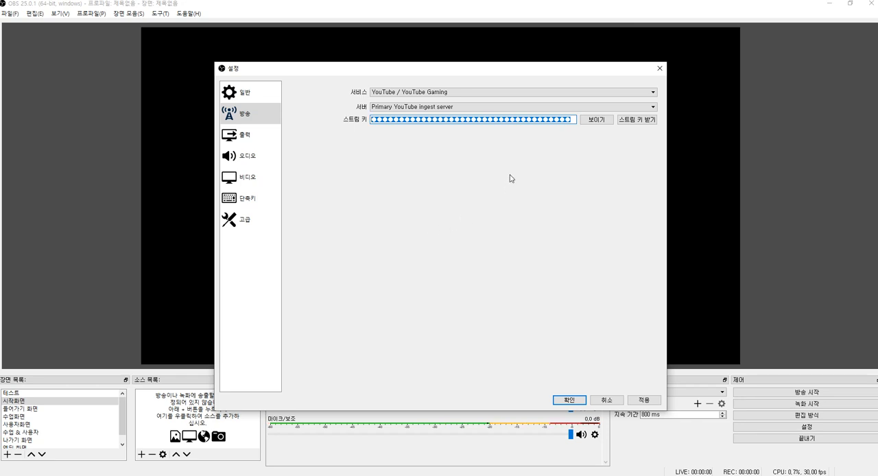
click(570, 118)
drag(570, 118, 314, 113)
Step: Request the stream key from YouTube so that its live dashboard opens in the browser
key(ctrl+1)
click(648, 126)
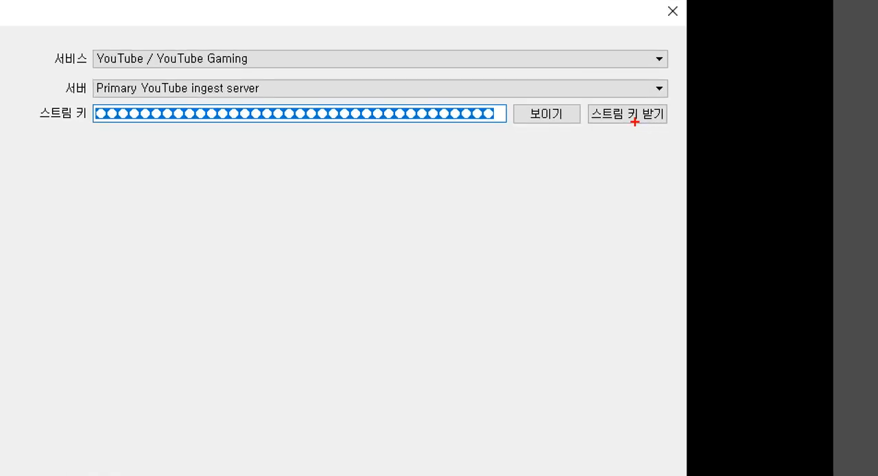
mouse_move(572, 97)
mouse_down()
mouse_move(623, 123)
mouse_move(701, 140)
mouse_up()
drag(631, 100, 666, 68)
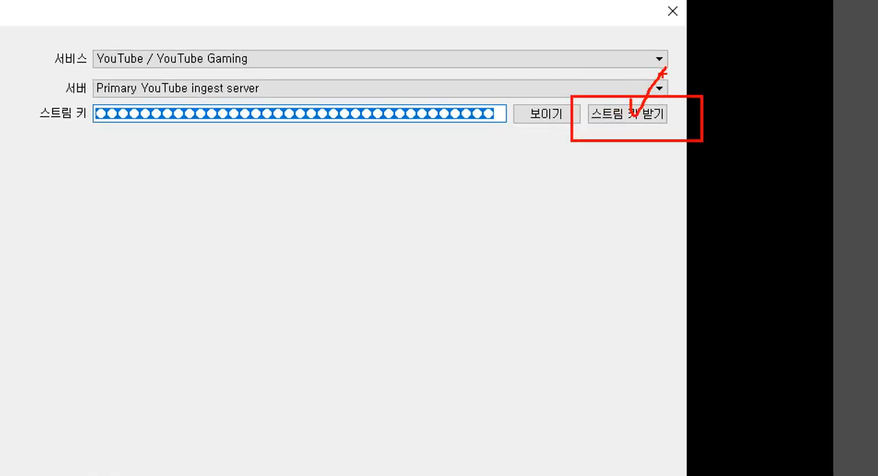
key(Escape)
click(640, 122)
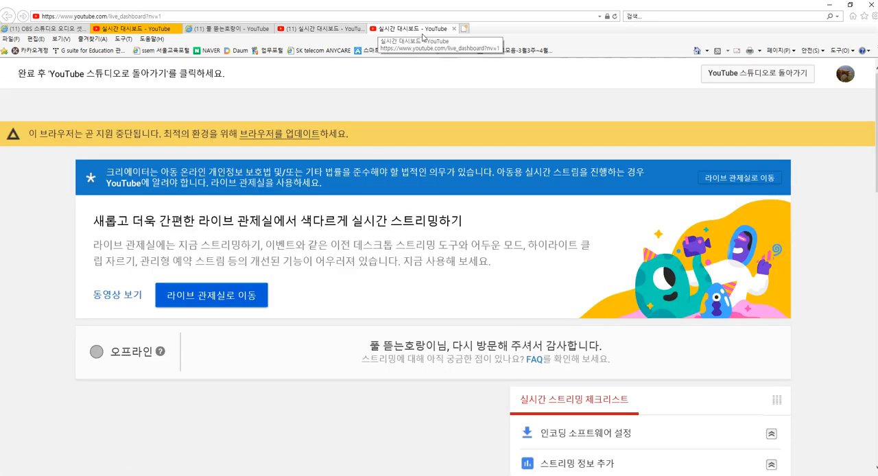
Step: Look over the YouTube live dashboard's stream preview and checklist, and check which account is signed in
scroll(270, 142, down, 5)
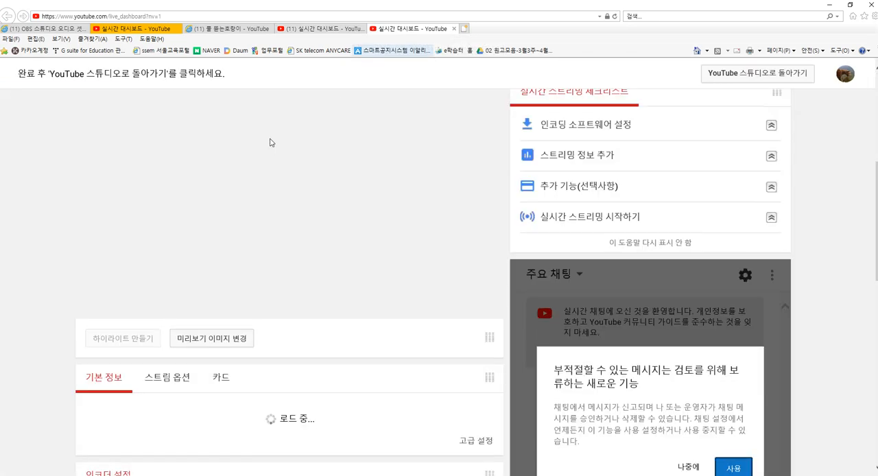
scroll(271, 143, up, 5)
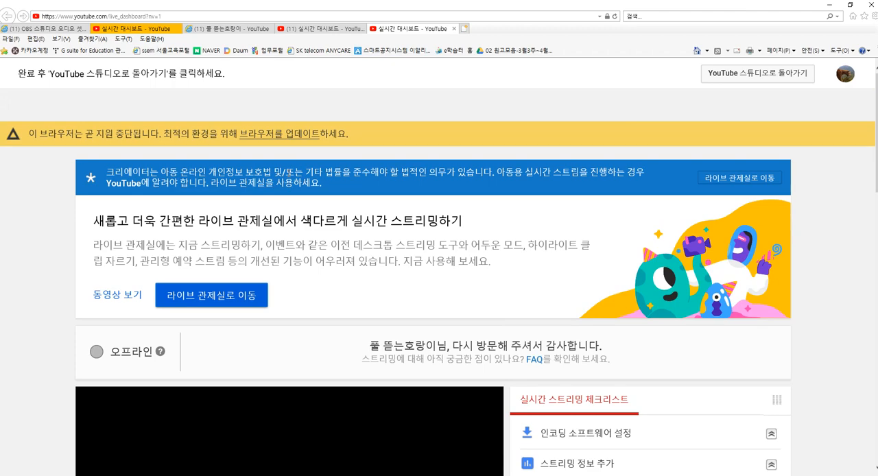
scroll(298, 188, down, 4)
scroll(297, 188, up, 4)
scroll(298, 206, down, 4)
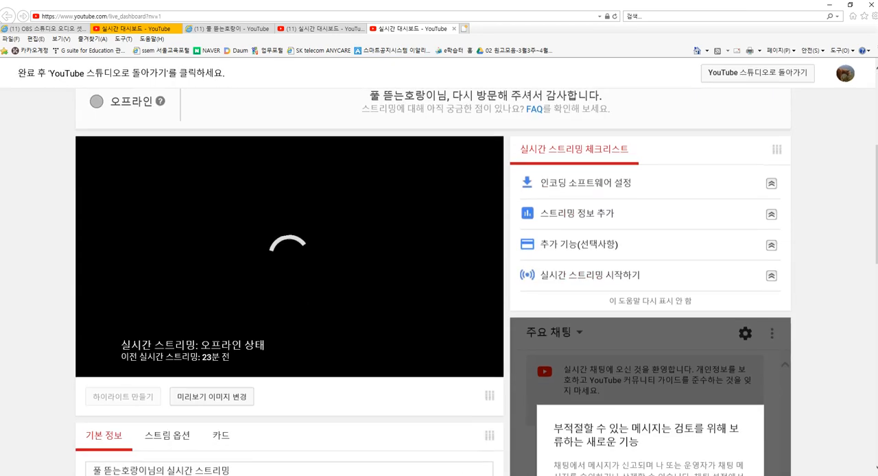
scroll(317, 197, up, 3)
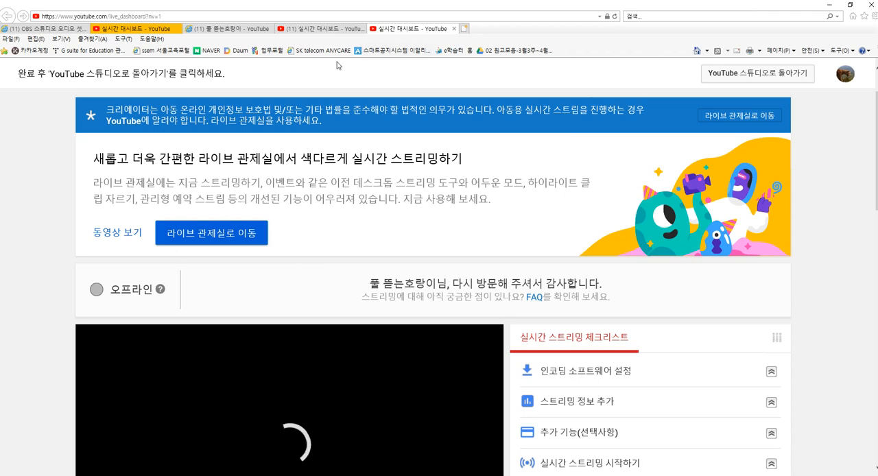
scroll(319, 177, down, 1)
scroll(319, 176, down, 1)
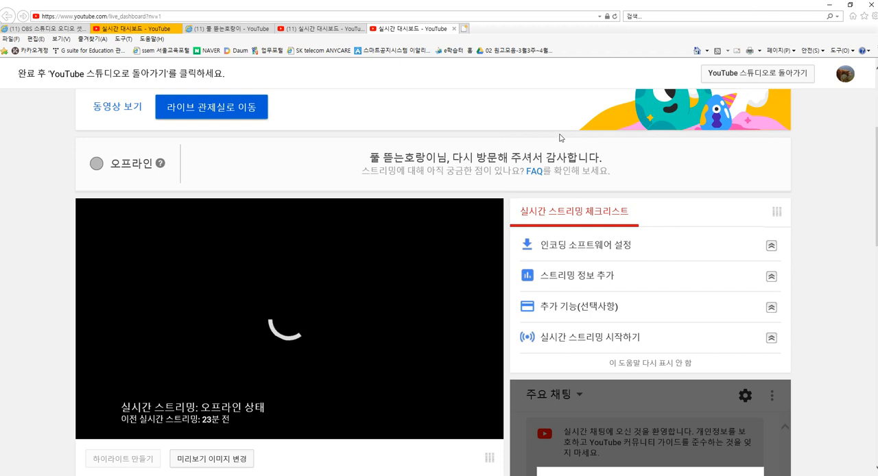
click(845, 74)
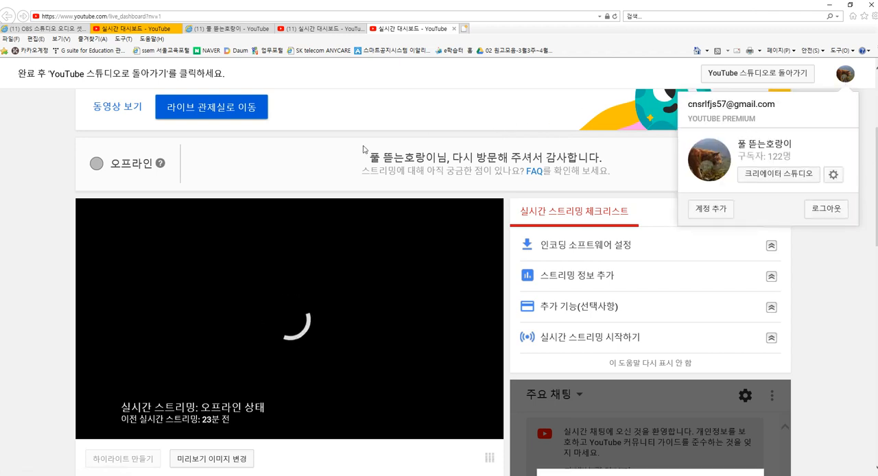
click(297, 175)
Step: Look over the live dashboard's basic information section and examine the stream title by highlighting it
scroll(296, 175, down, 2)
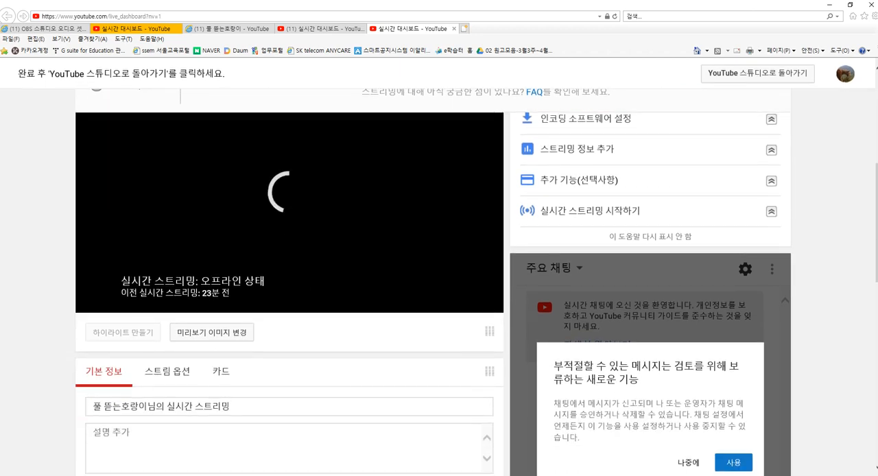
scroll(347, 194, down, 2)
scroll(347, 194, up, 3)
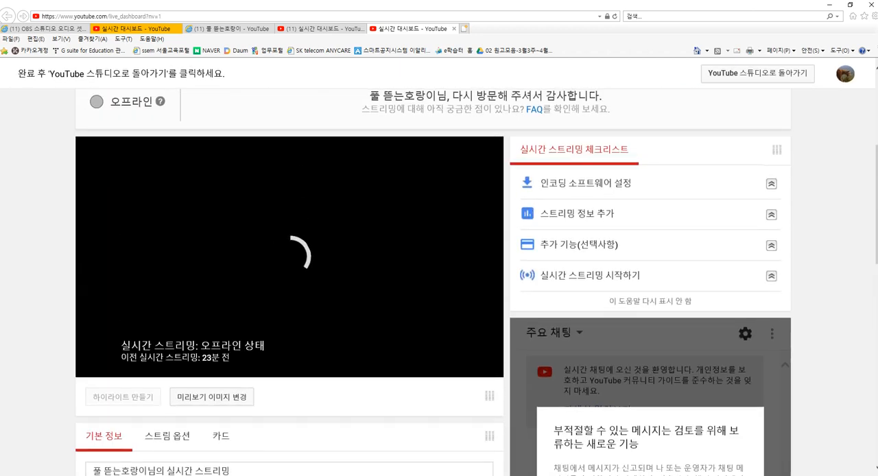
scroll(347, 194, down, 3)
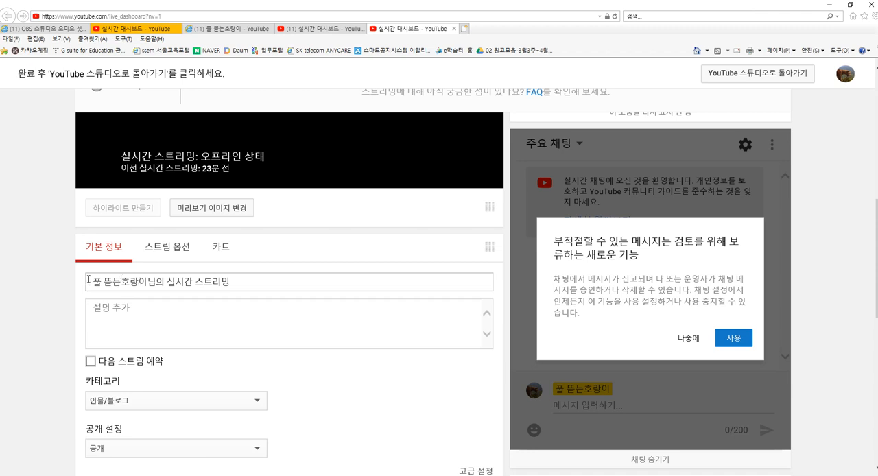
mouse_move(231, 281)
mouse_down()
mouse_move(93, 282)
mouse_move(234, 282)
mouse_up()
click(93, 282)
click(255, 283)
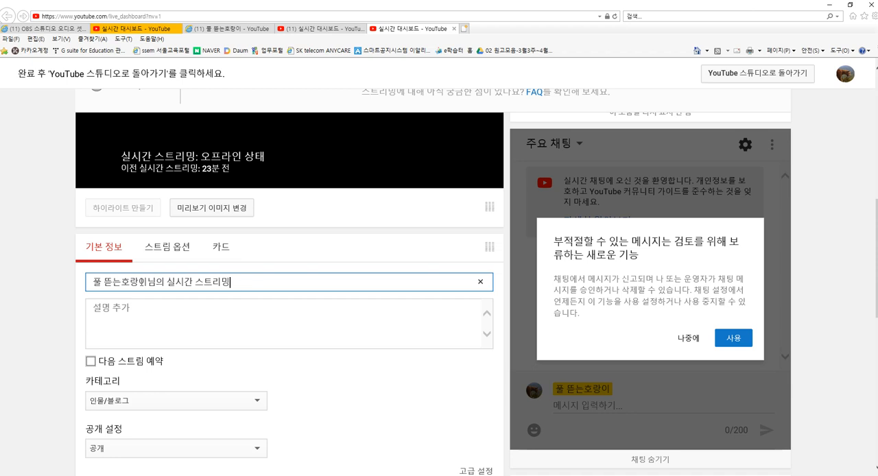
drag(97, 280, 77, 282)
click(252, 284)
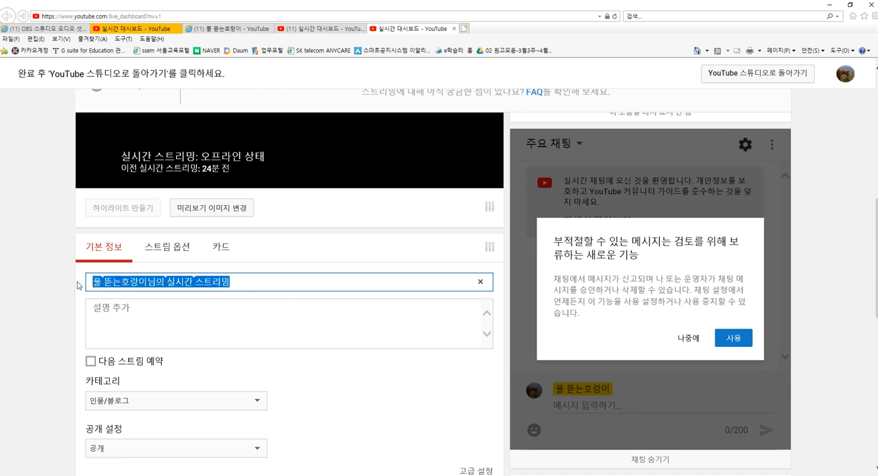
click(245, 282)
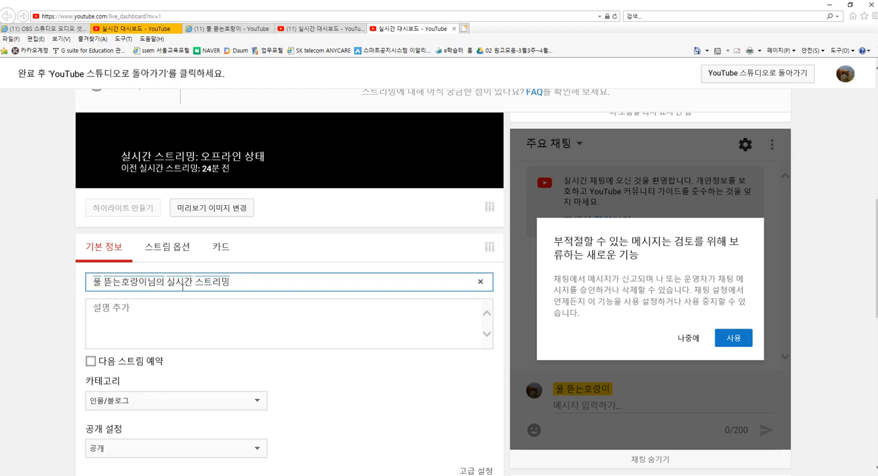
Step: Examine the stream's description field and the visibility options, keeping the visibility on 공개 (public)
click(164, 316)
scroll(164, 319, down, 2)
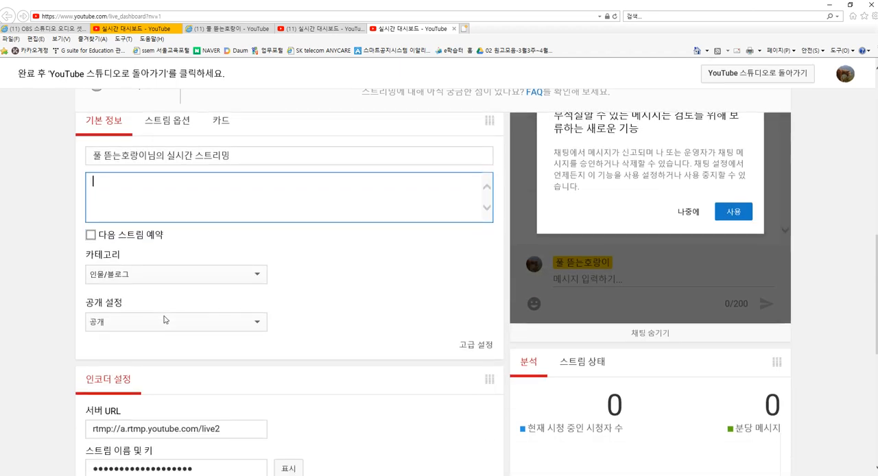
scroll(164, 313, up, 2)
scroll(205, 325, down, 1)
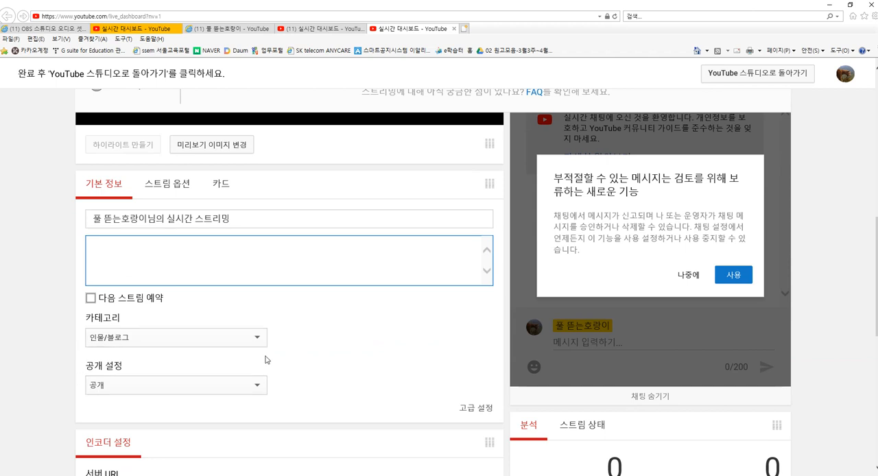
click(259, 387)
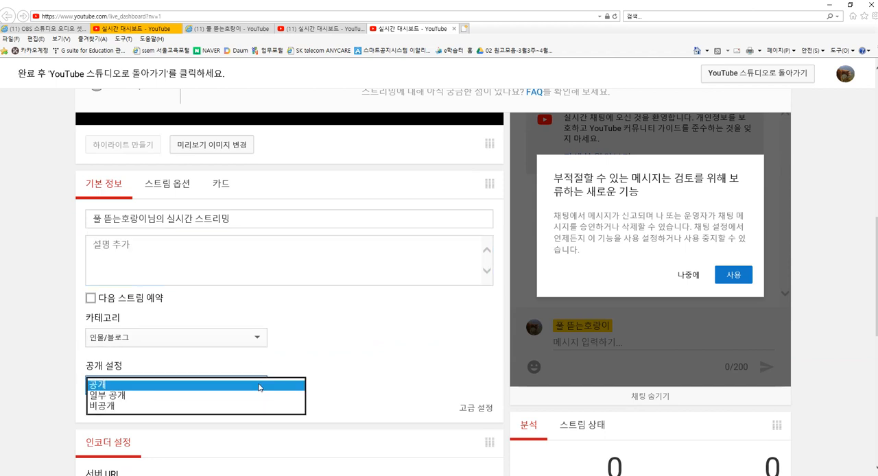
click(258, 387)
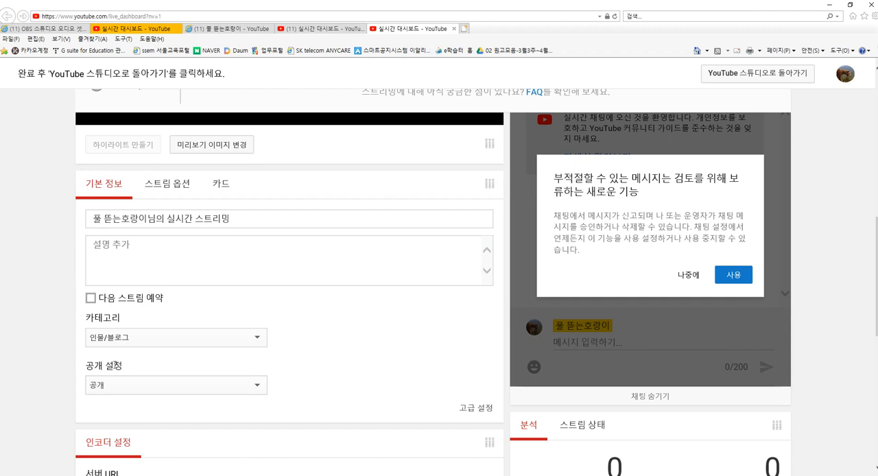
Step: Select the entire masked stream name/key in the dashboard's encoder settings
scroll(118, 350, down, 5)
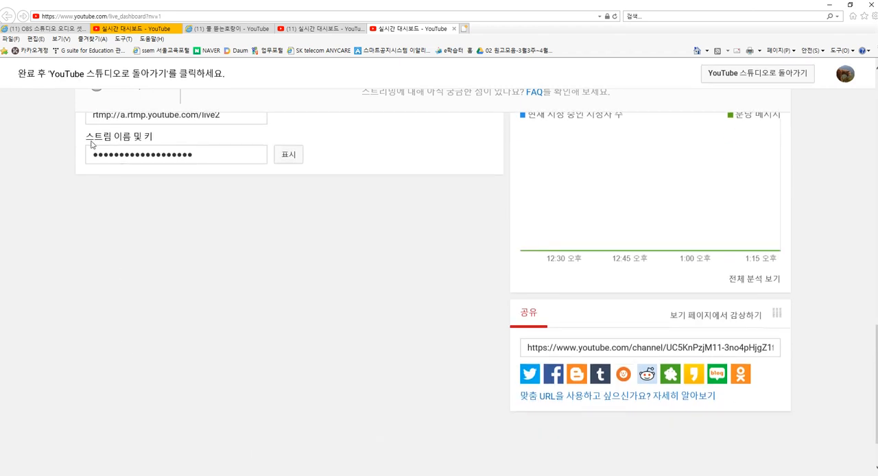
drag(86, 138, 171, 138)
click(171, 138)
drag(207, 160, 80, 153)
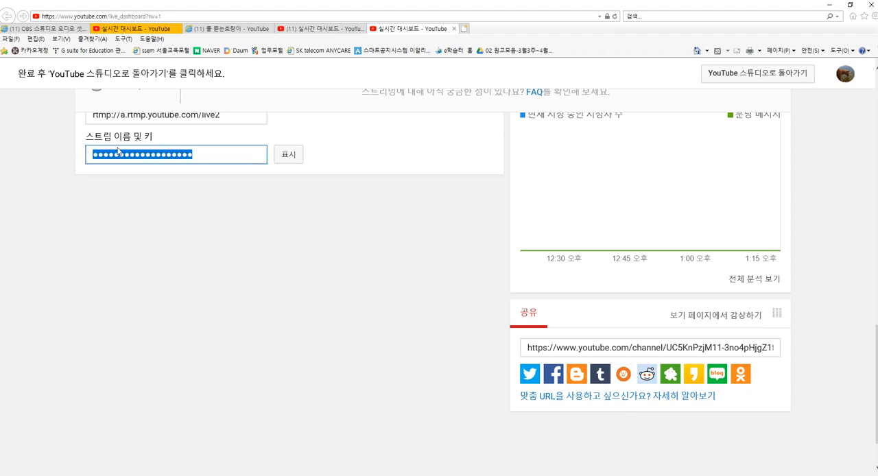
click(134, 193)
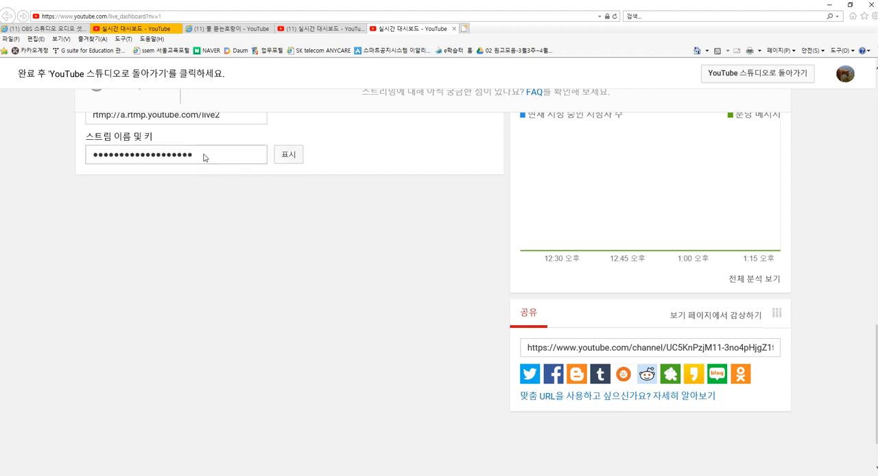
drag(204, 159, 88, 162)
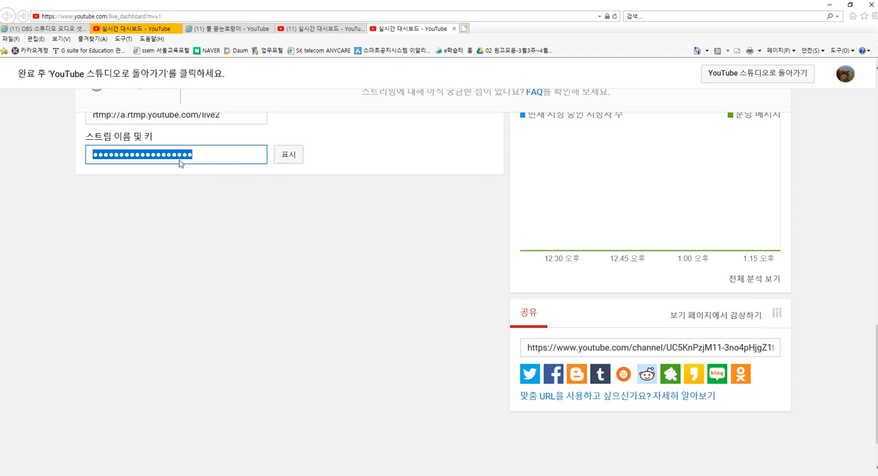
click(183, 201)
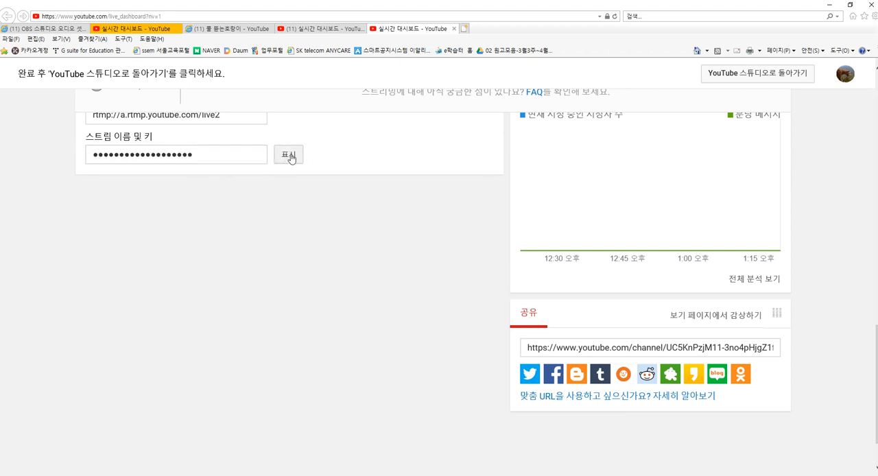
drag(212, 158, 78, 157)
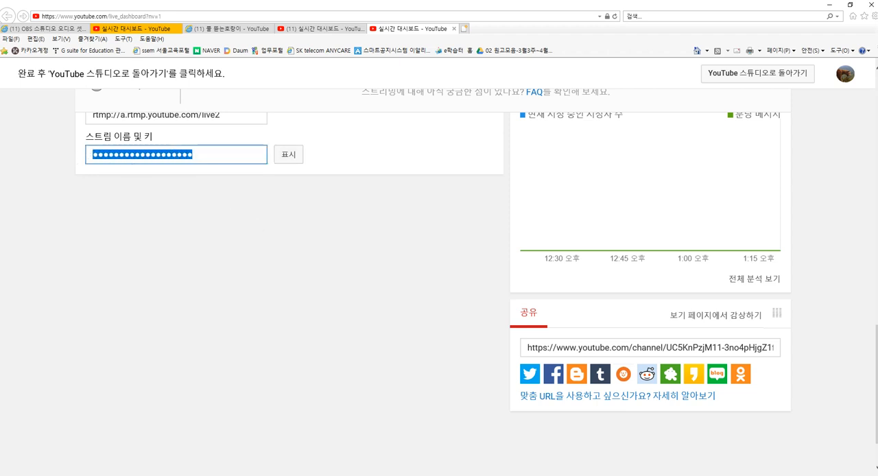
Step: Switch to OBS Studio, paste the stream key into the streaming settings' stream key field and confirm the settings
key(alt+Tab)
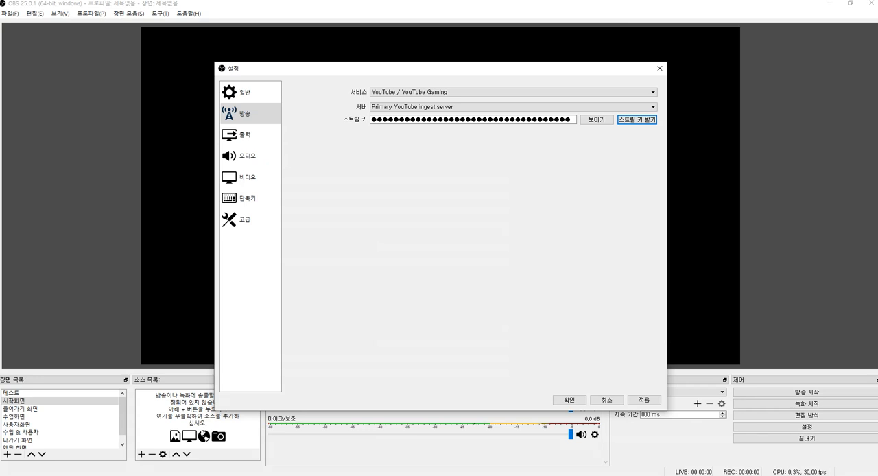
click(425, 122)
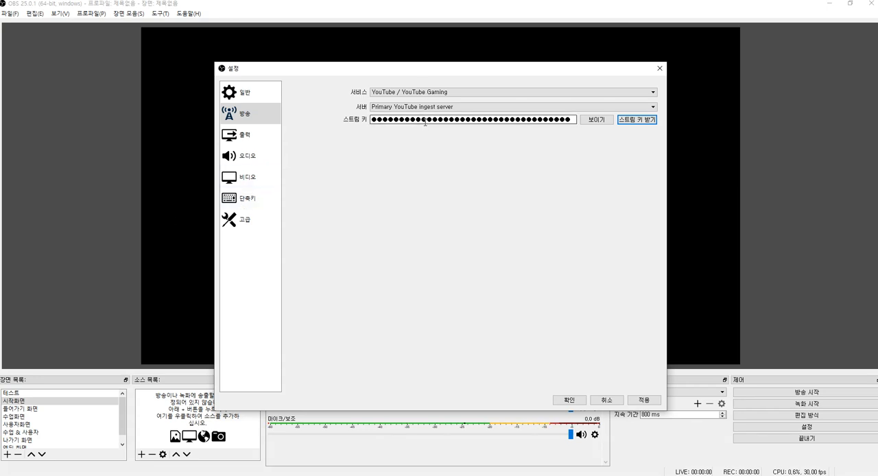
key(ctrl+v)
click(568, 400)
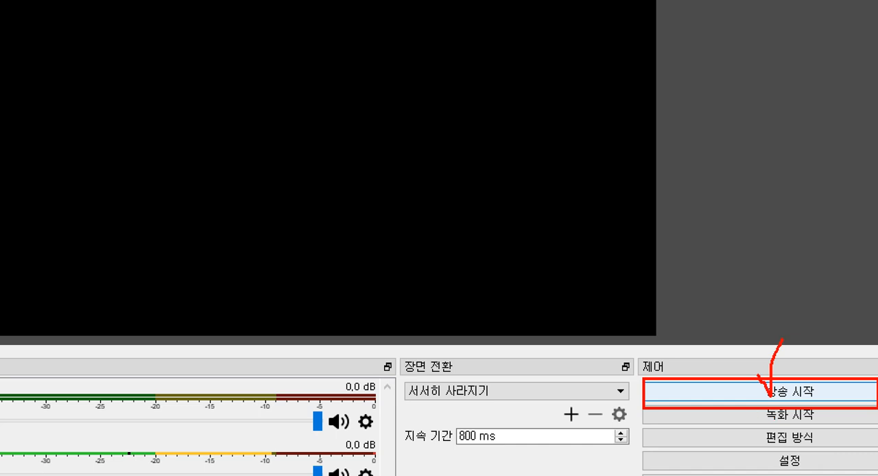
mouse_move(782, 403)
mouse_down()
mouse_move(766, 401)
mouse_move(745, 343)
mouse_move(814, 371)
mouse_move(774, 401)
mouse_up()
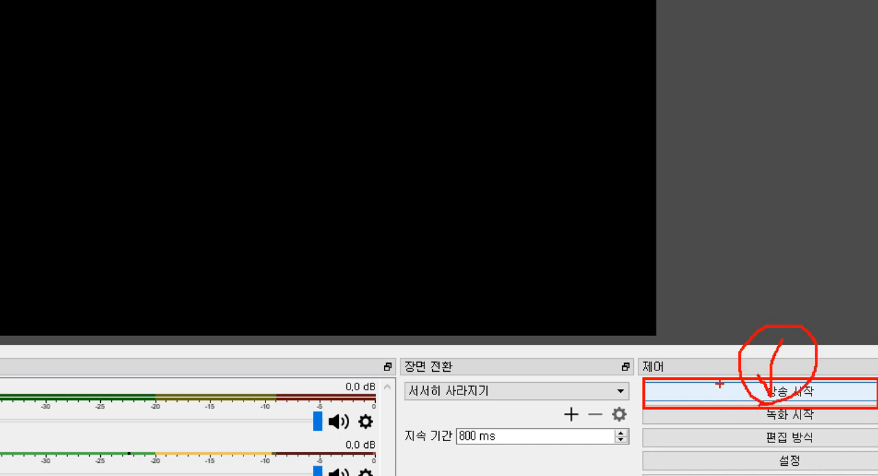
key(Escape)
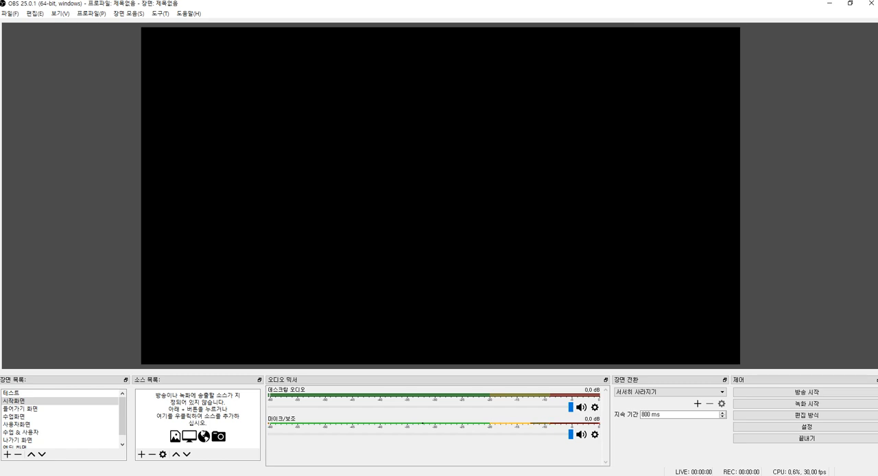
Step: Check the stream status and preview on YouTube's live dashboard before going live
key(alt+Tab)
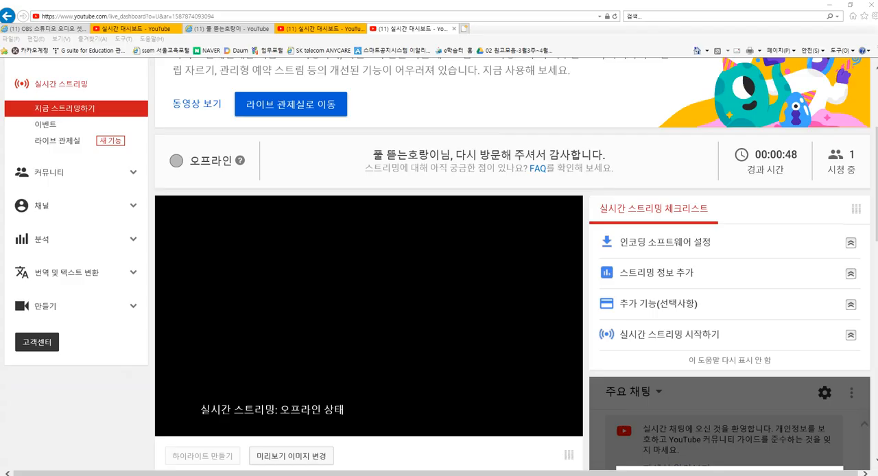
key(alt+Tab)
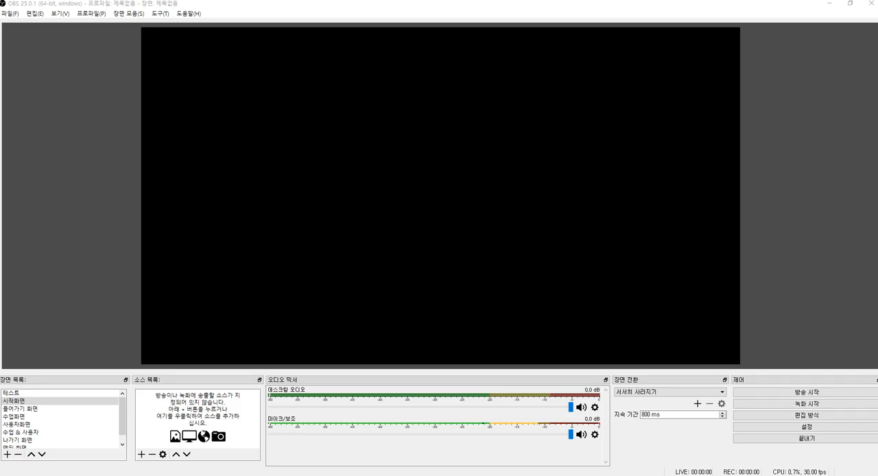
key(alt+Tab)
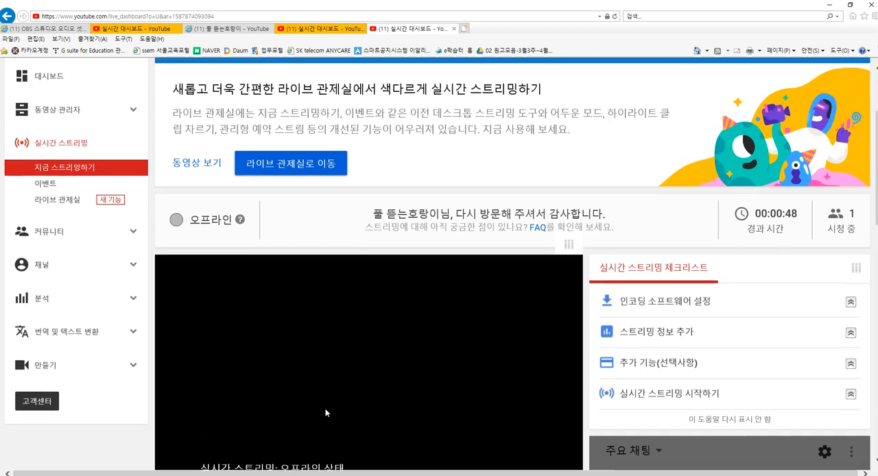
scroll(329, 415, up, 1)
scroll(277, 377, down, 1)
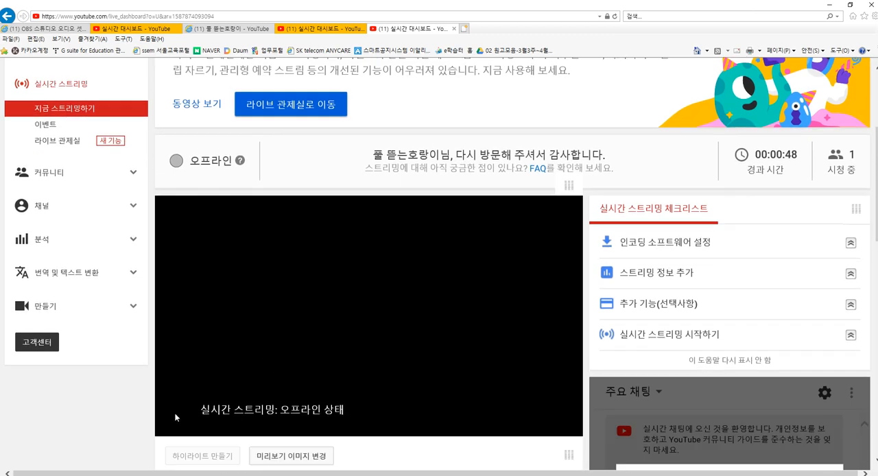
Step: Start streaming from OBS Studio and reload YouTube's live dashboard to check the stream status and preview
key(alt+Tab)
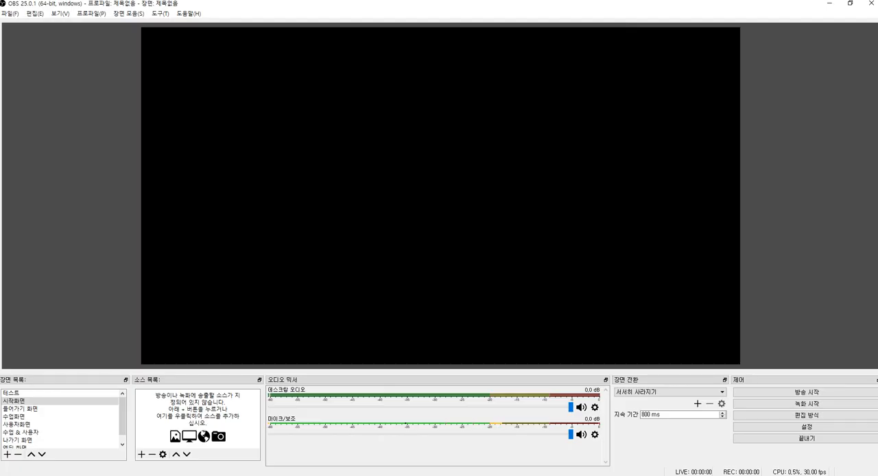
click(797, 394)
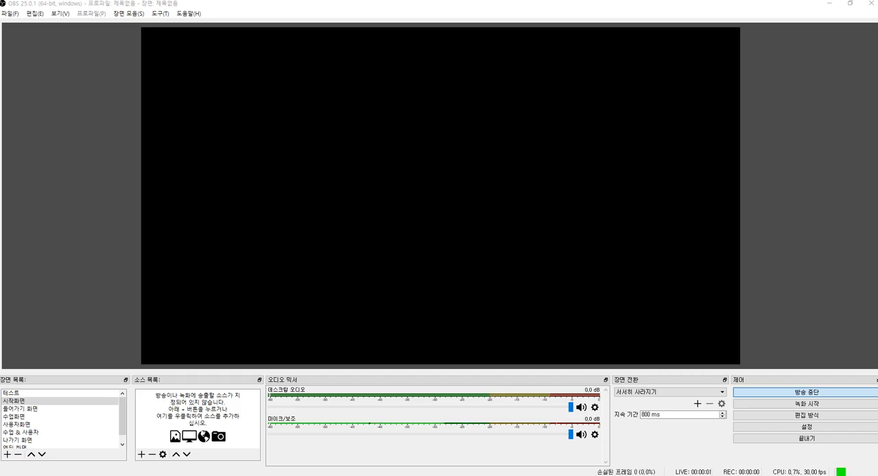
key(alt+Tab)
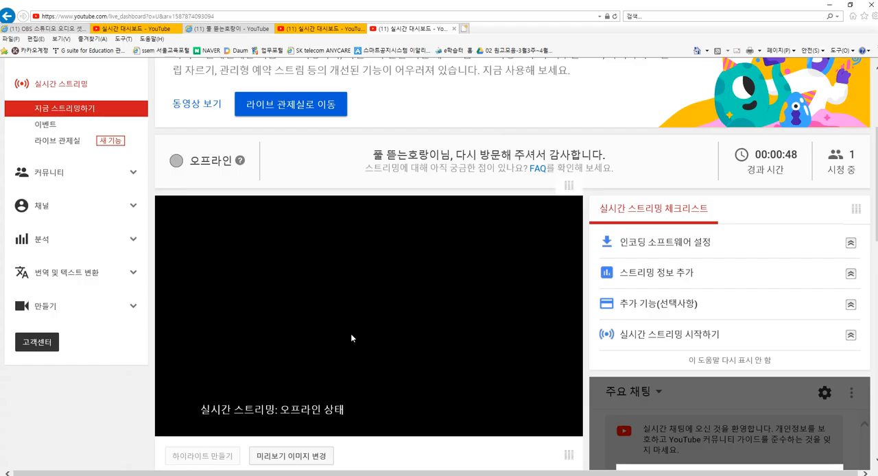
key(F5)
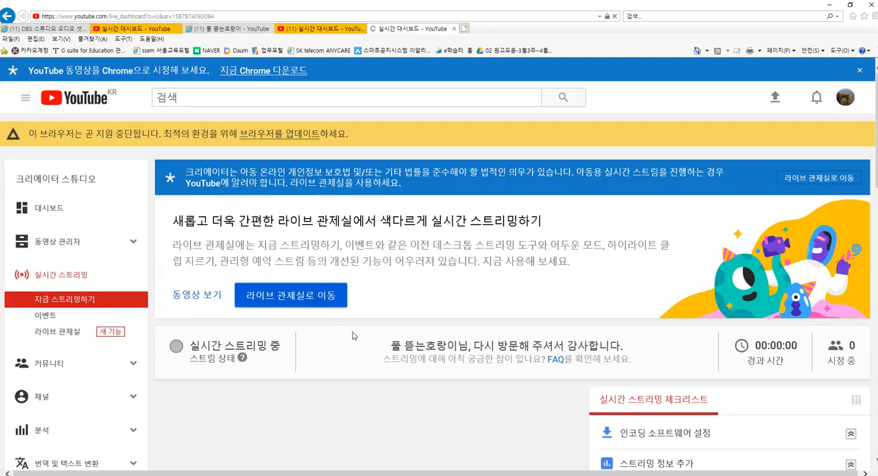
scroll(353, 336, down, 5)
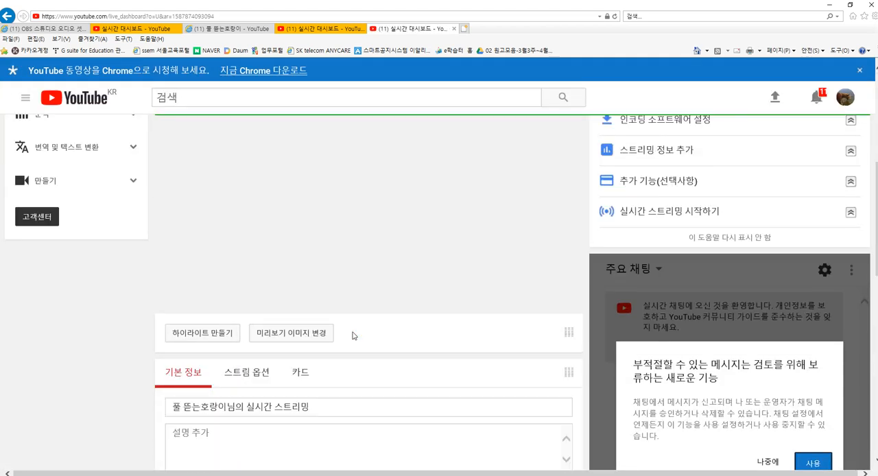
scroll(309, 328, up, 2)
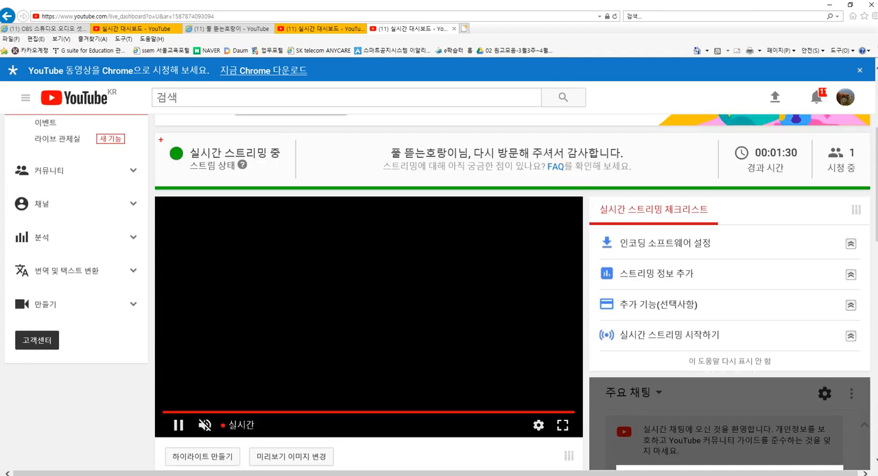
drag(161, 140, 286, 181)
mouse_move(252, 129)
mouse_down()
mouse_move(263, 155)
mouse_move(295, 120)
mouse_up()
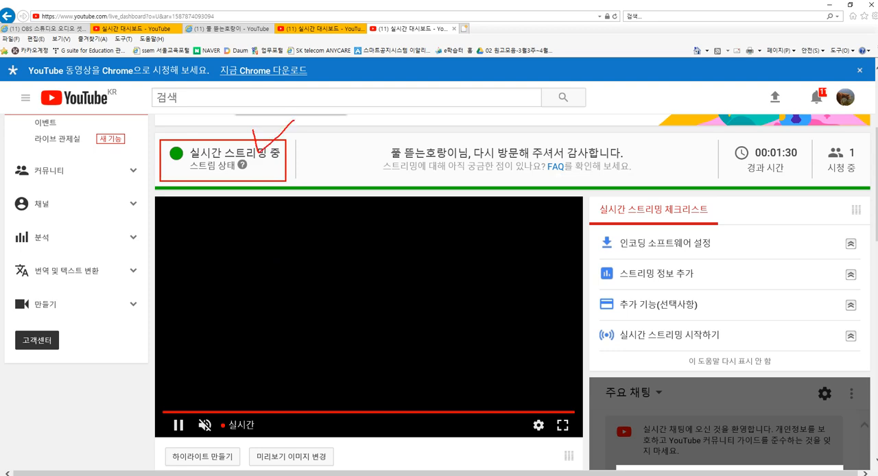
mouse_move(350, 356)
mouse_down()
mouse_move(302, 357)
mouse_move(388, 261)
mouse_move(295, 346)
mouse_move(388, 251)
mouse_move(368, 355)
mouse_up()
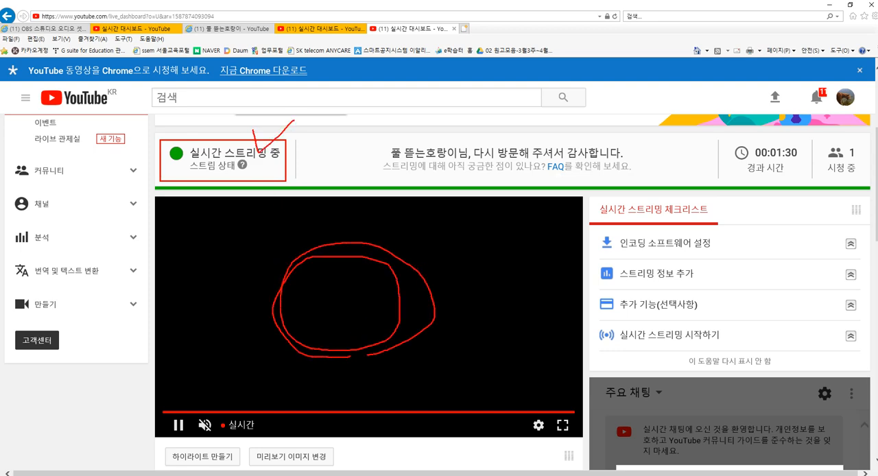
key(Escape)
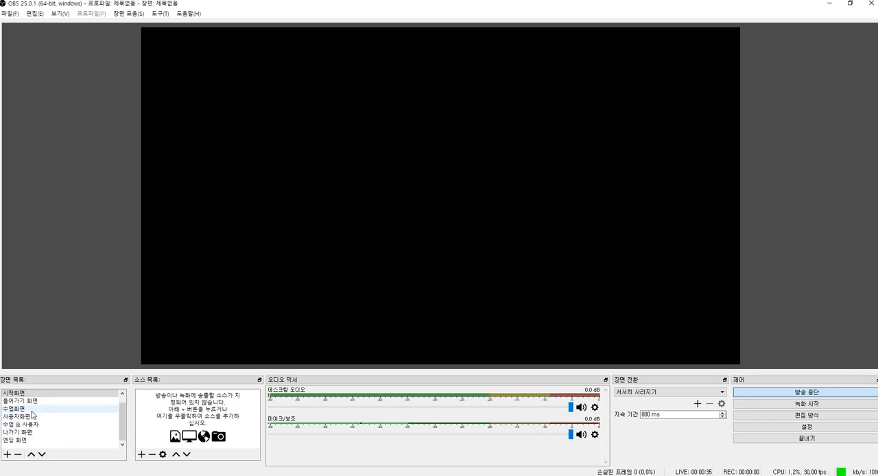
scroll(31, 403, up, 1)
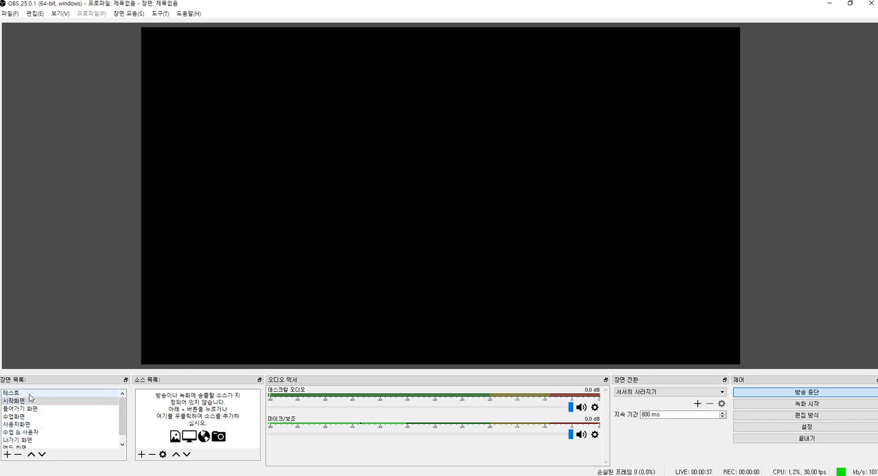
Step: Switch the live broadcast to the 테스트 scene, then reload YouTube's live dashboard and check the stream status and preview
click(31, 394)
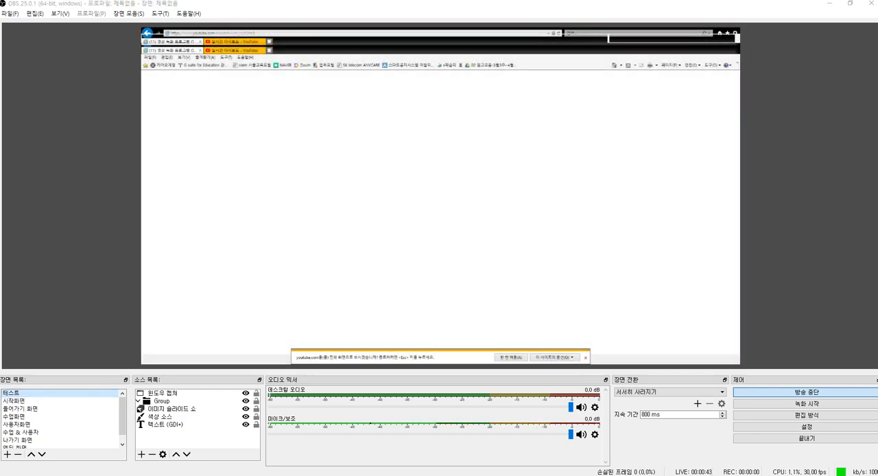
key(alt+Tab)
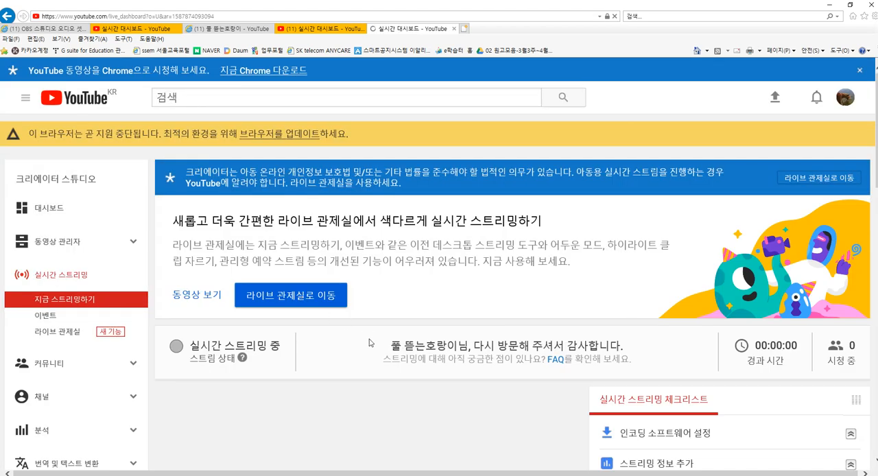
scroll(376, 325, down, 5)
scroll(412, 278, down, 4)
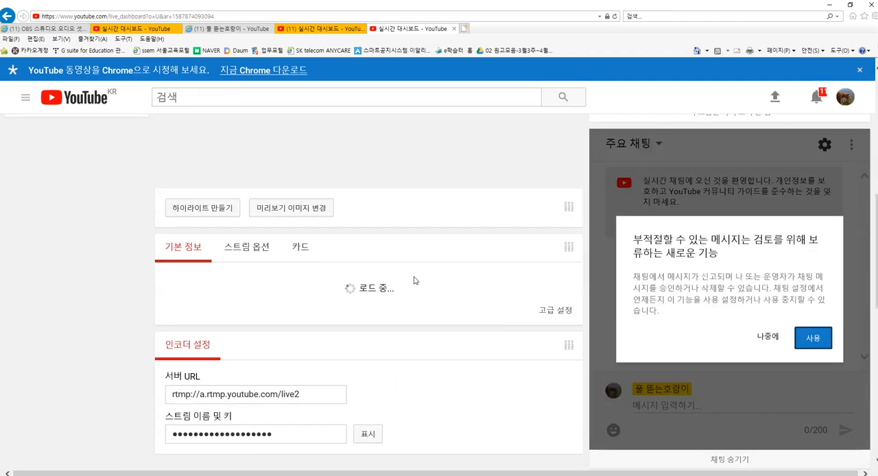
scroll(407, 284, up, 6)
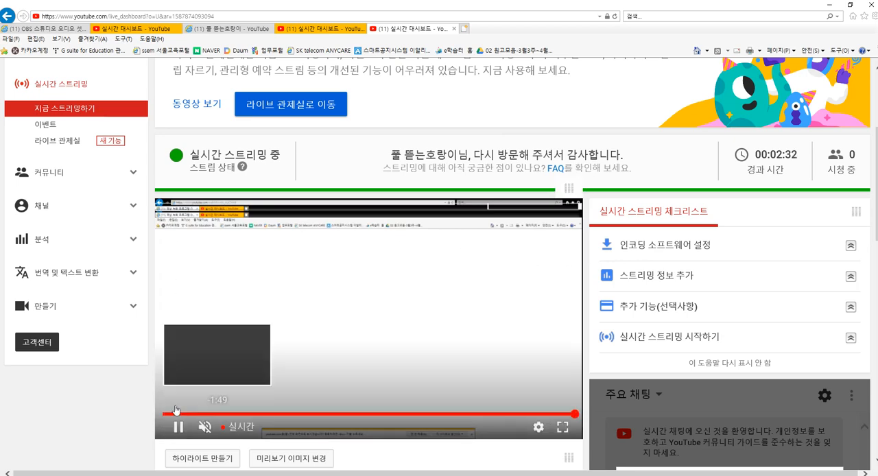
scroll(484, 236, up, 3)
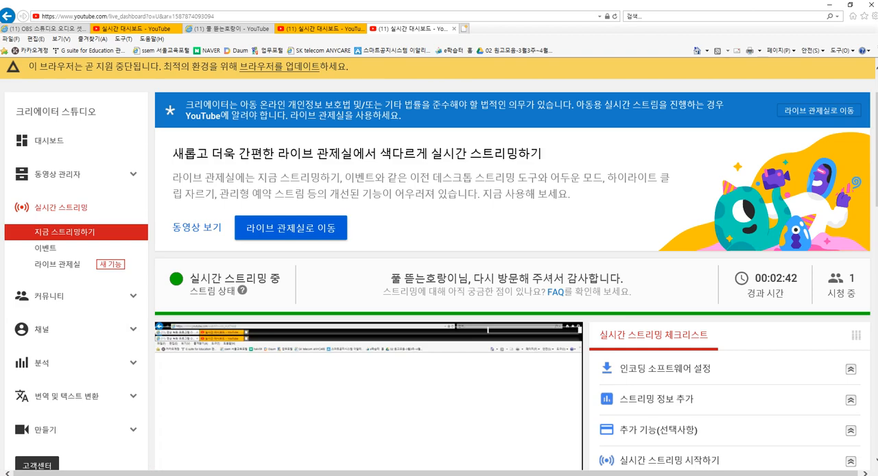
Step: Stop the live broadcast in OBS Studio and return to YouTube's live dashboard
key(alt+Tab)
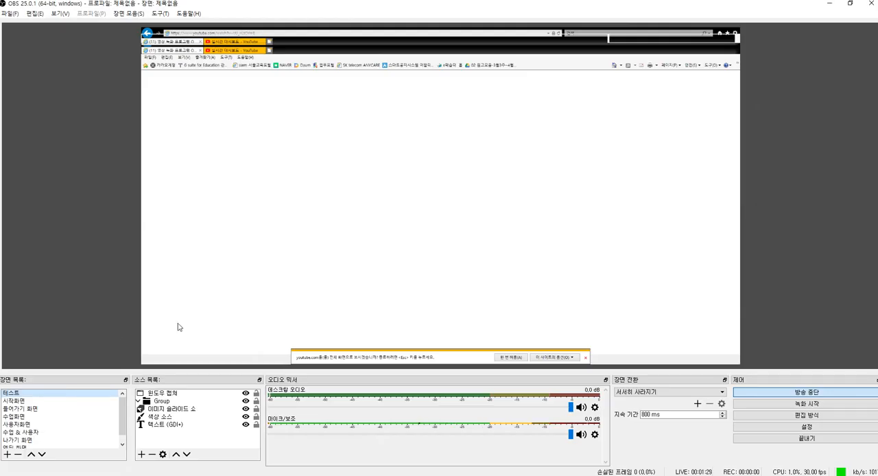
click(804, 394)
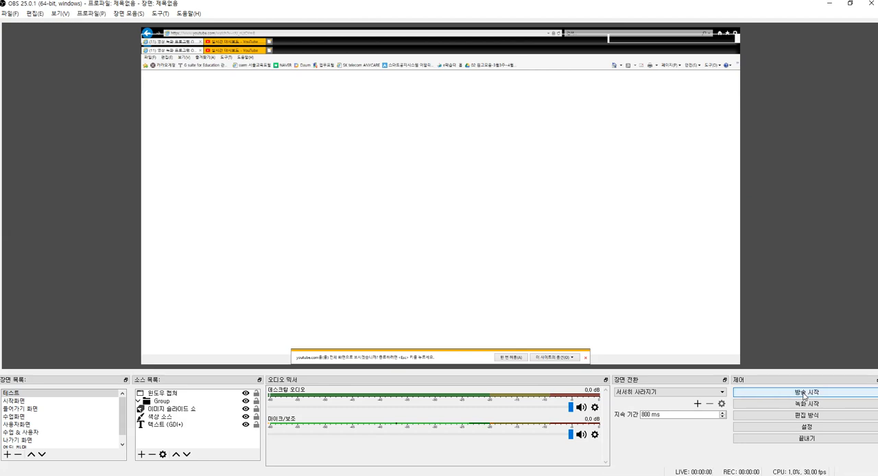
click(830, 4)
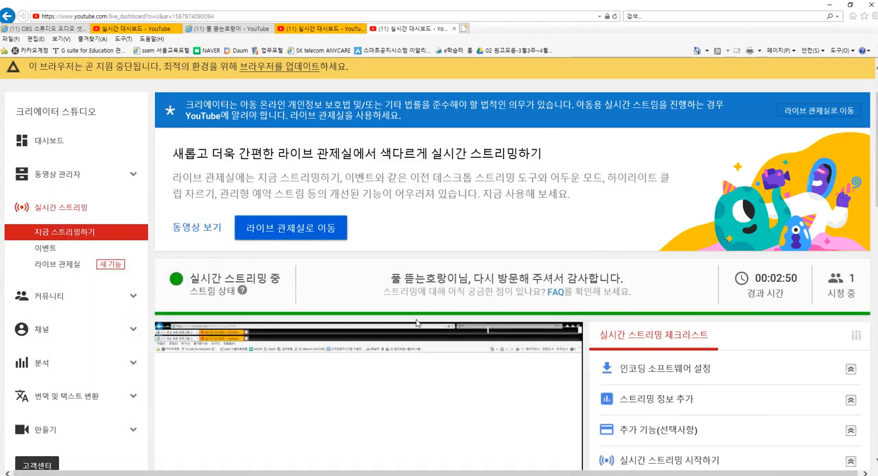
Step: Reload the live dashboard and examine the stream status and the player message after the broadcast has been stopped
scroll(417, 323, down, 2)
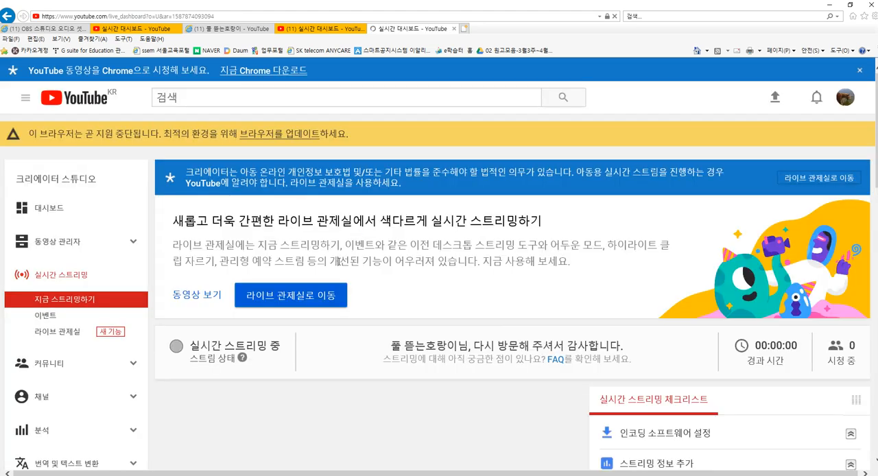
scroll(378, 279, down, 8)
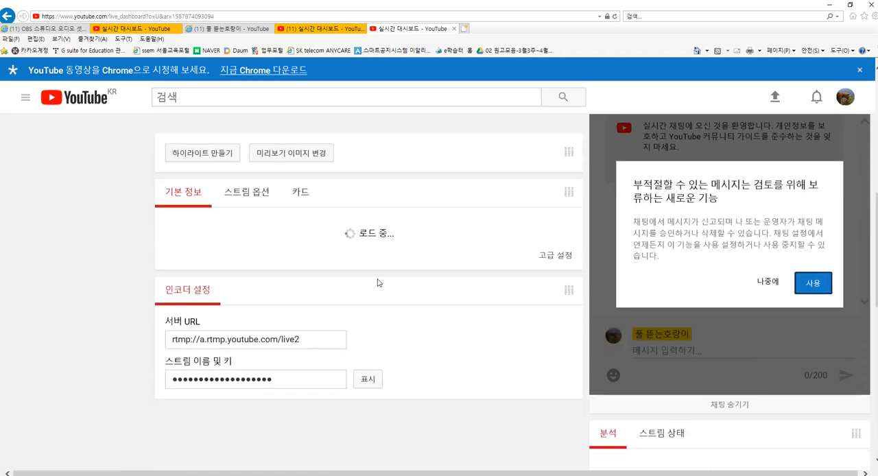
scroll(378, 279, up, 4)
scroll(378, 282, up, 2)
scroll(374, 286, down, 1)
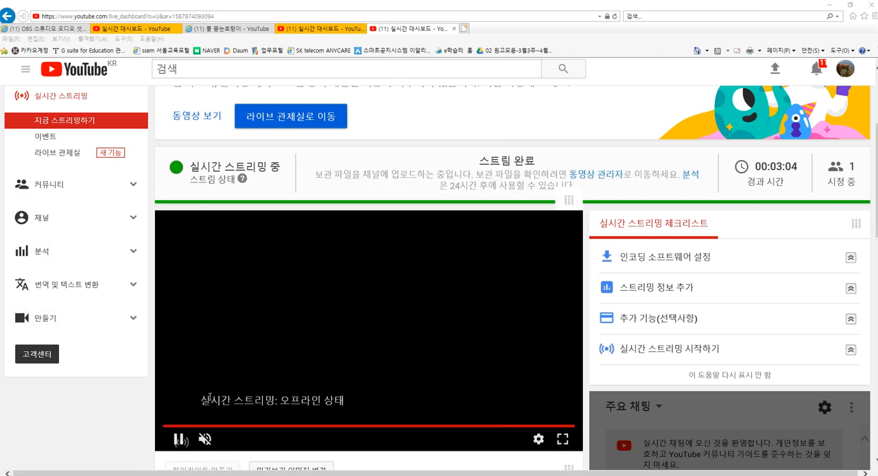
drag(191, 391, 362, 420)
drag(327, 392, 374, 352)
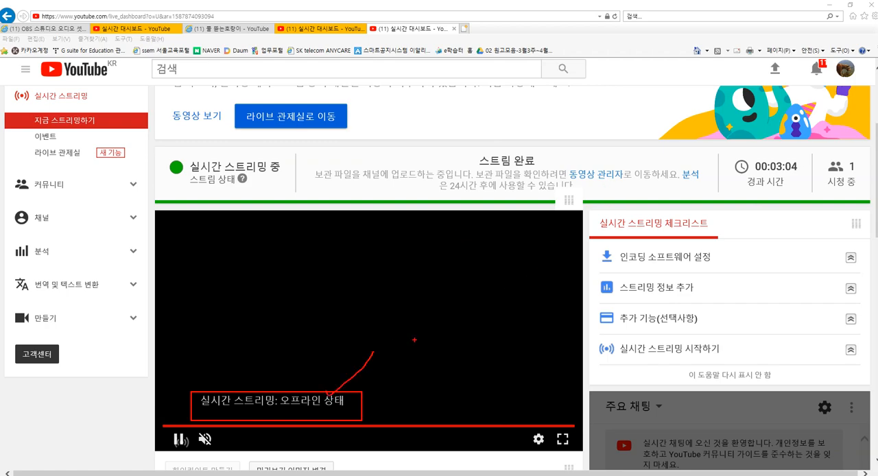
key(Escape)
scroll(394, 322, up, 3)
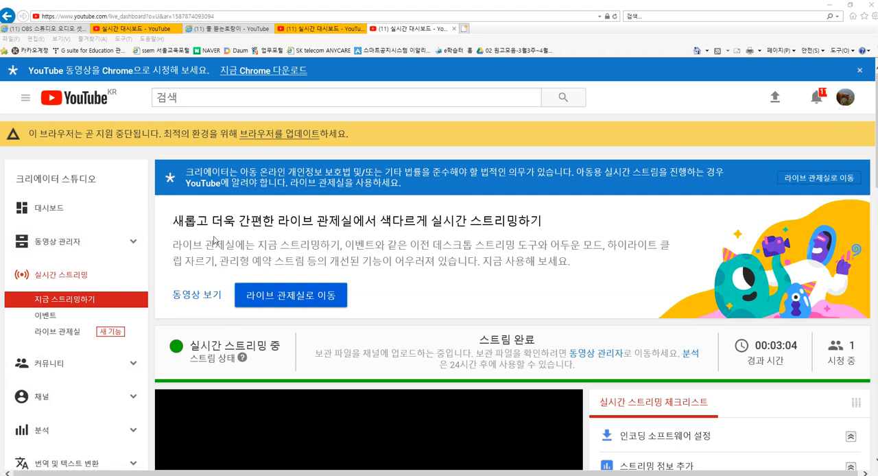
Step: Open the channel's video manager and examine the live stream recording's title, view count and likes in the video list
click(58, 242)
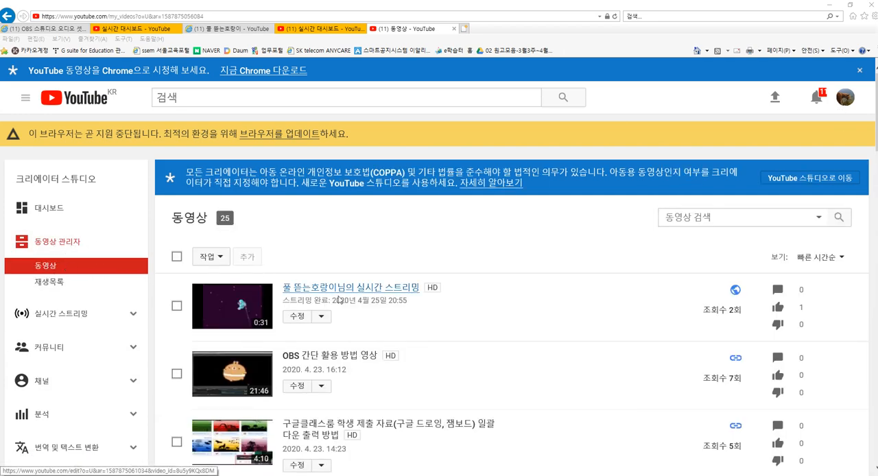
scroll(370, 288, down, 1)
scroll(345, 288, down, 1)
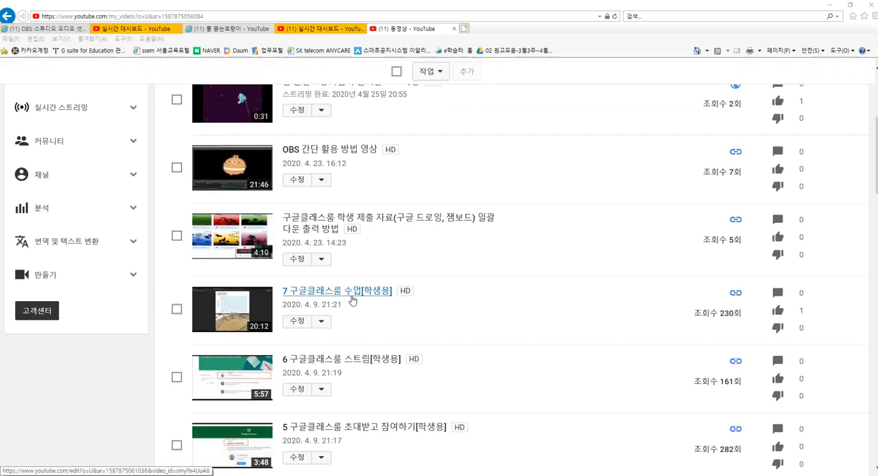
scroll(345, 288, up, 2)
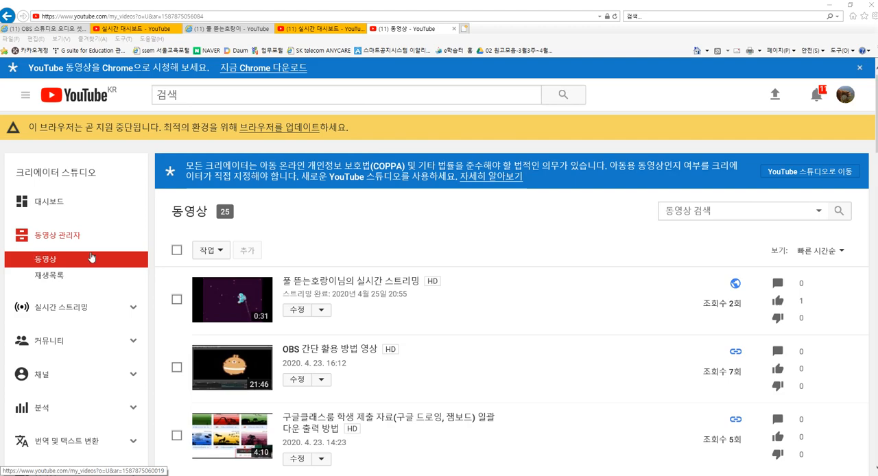
scroll(508, 274, down, 1)
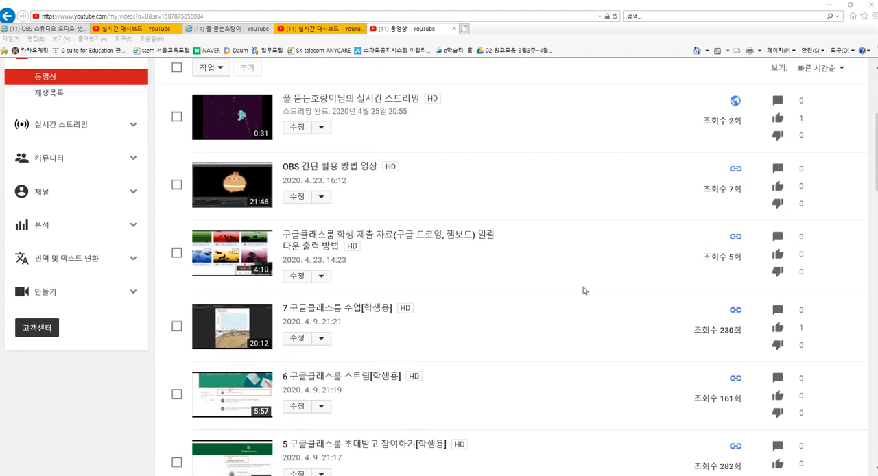
scroll(588, 294, up, 2)
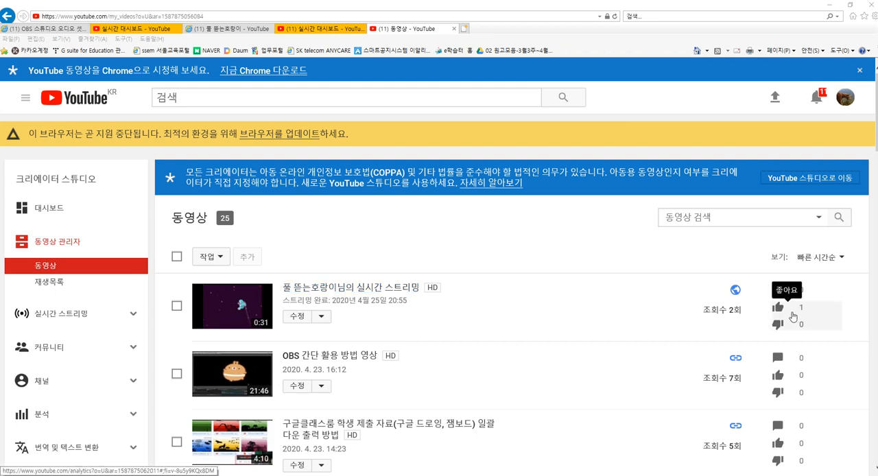
mouse_move(692, 300)
mouse_down()
mouse_move(815, 320)
mouse_move(812, 285)
mouse_up()
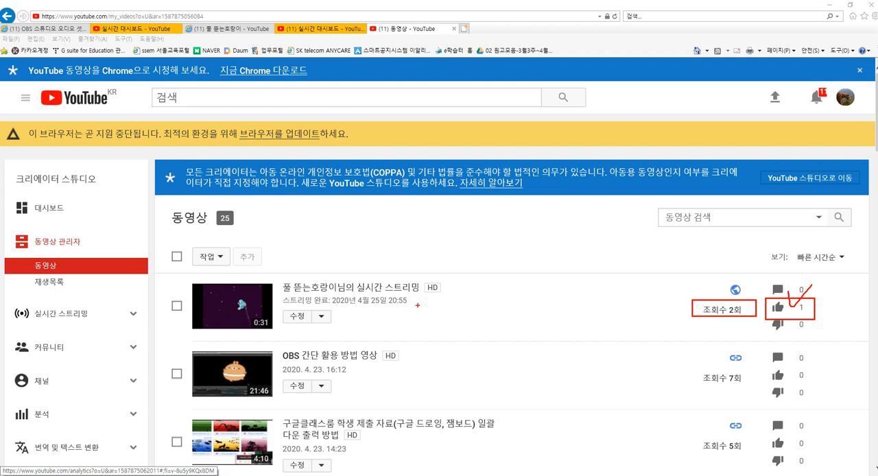
mouse_move(418, 305)
mouse_down()
mouse_move(399, 265)
mouse_move(386, 308)
mouse_move(393, 262)
mouse_move(401, 305)
mouse_up()
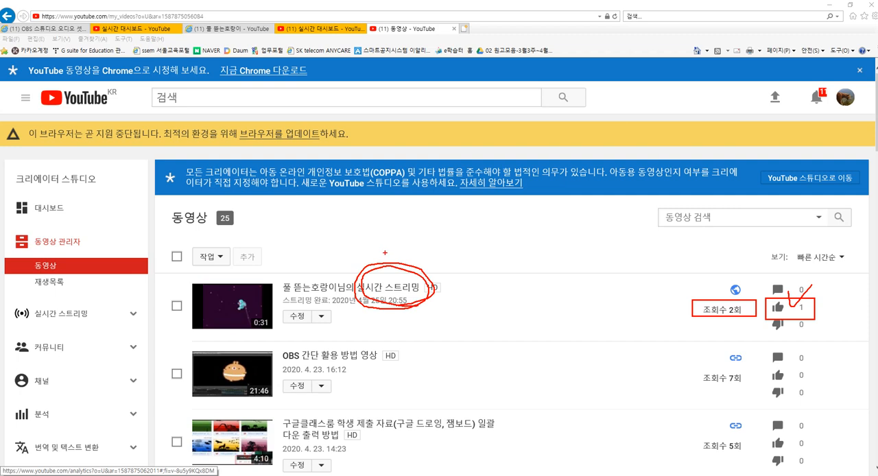
key(Escape)
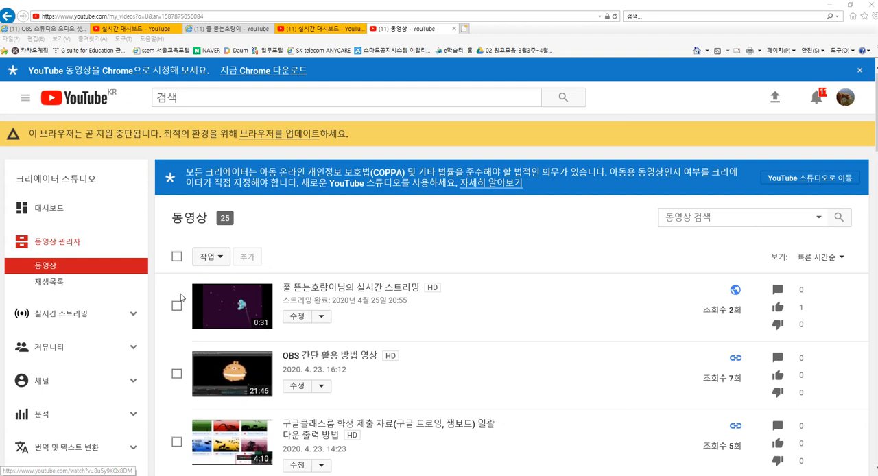
Step: Permanently delete the live stream recording dated 2020년 4월 25일 from the video list
click(176, 306)
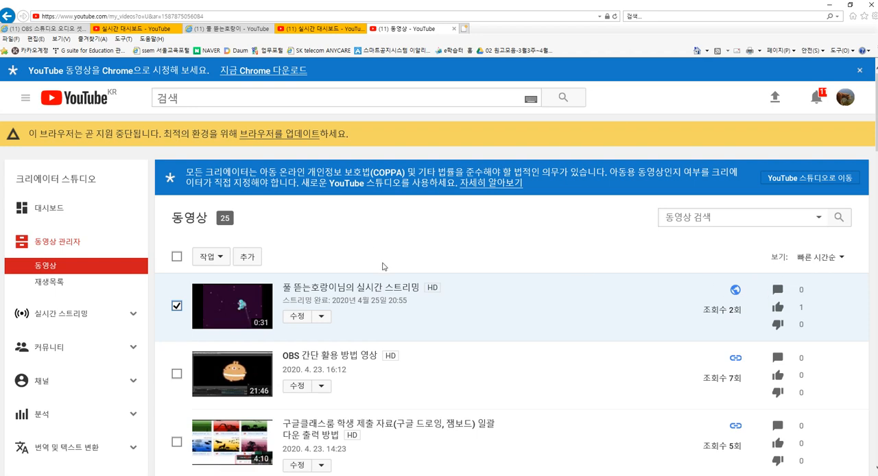
click(322, 316)
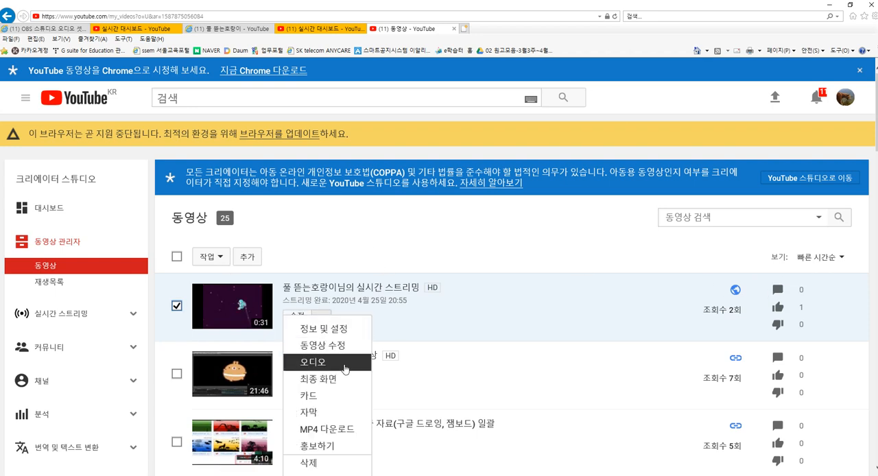
click(320, 469)
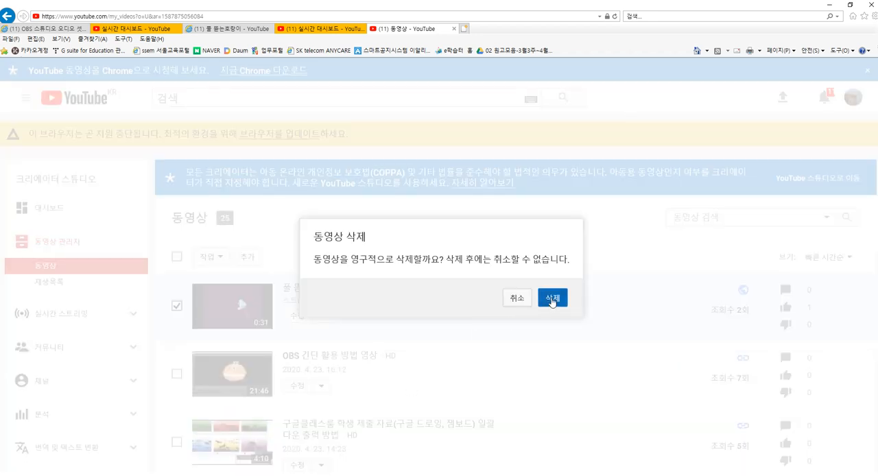
click(553, 298)
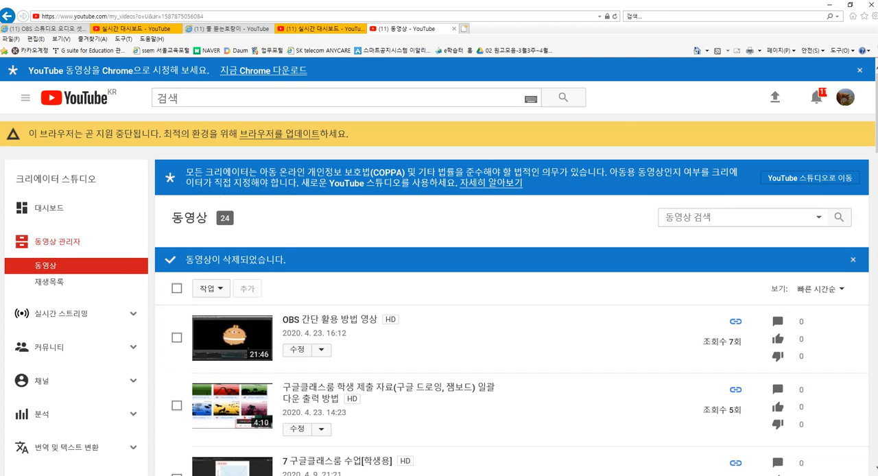
Step: Switch to OBS Studio and review the streaming service settings and the output settings for streaming, audio and the replay buffer
key(alt+Tab)
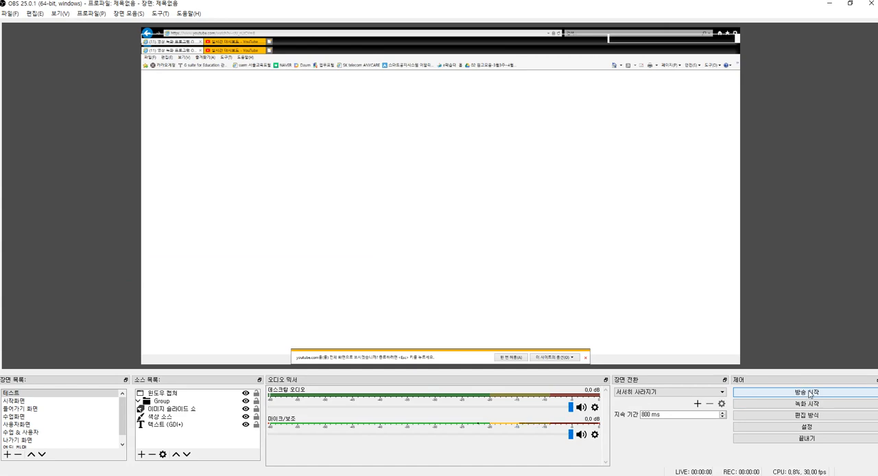
click(811, 429)
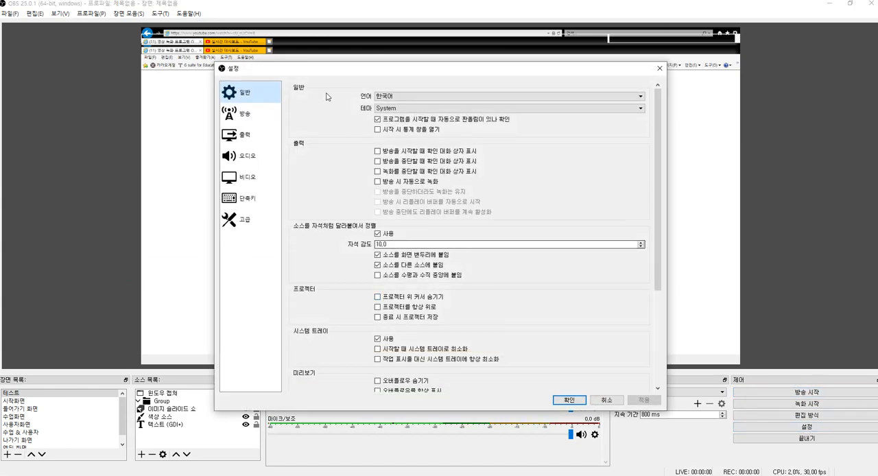
click(260, 120)
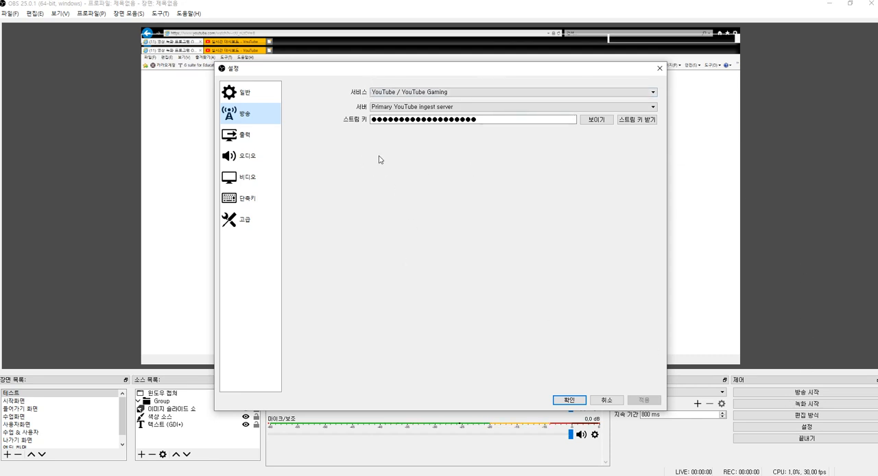
click(259, 143)
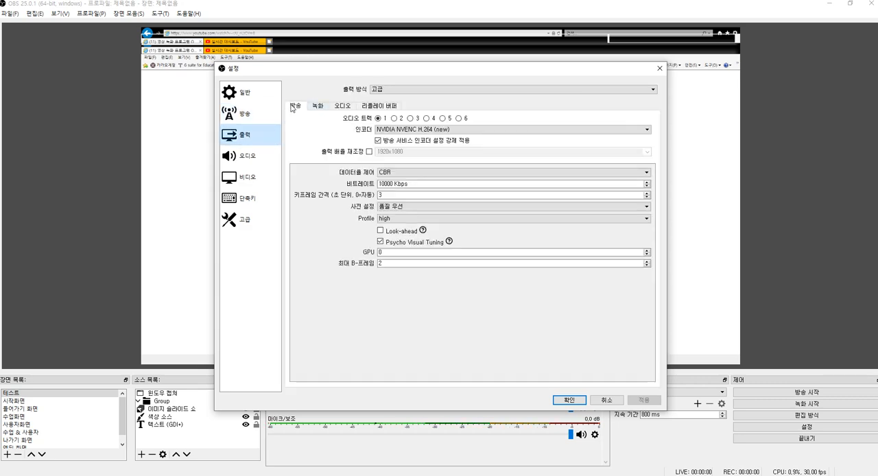
click(344, 107)
click(374, 107)
click(345, 108)
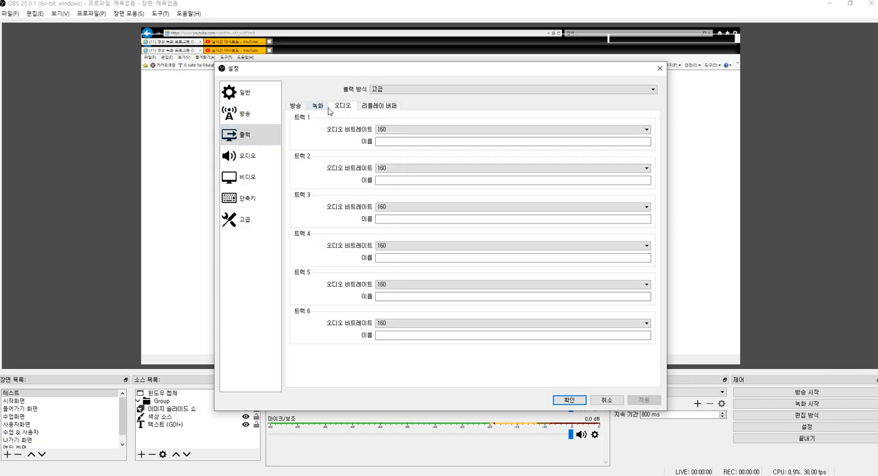
click(297, 107)
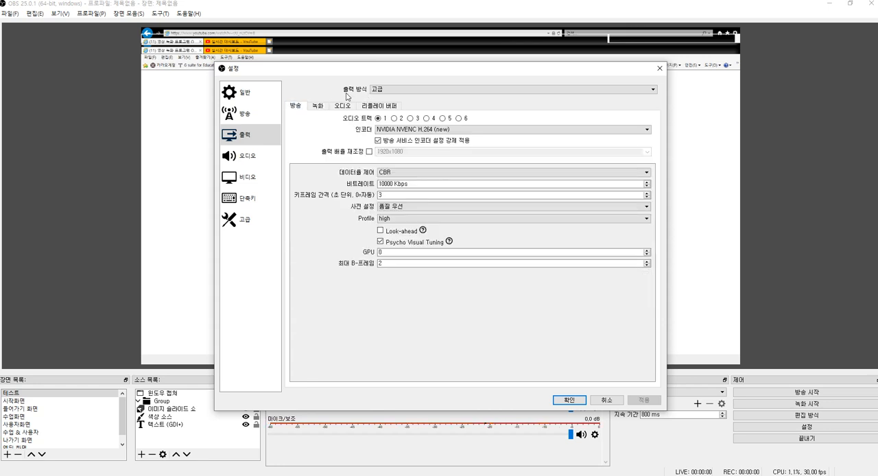
Step: Set the output mode to 고급 and choose NVIDIA NVENC H.264 (new) as the streaming encoder
click(389, 90)
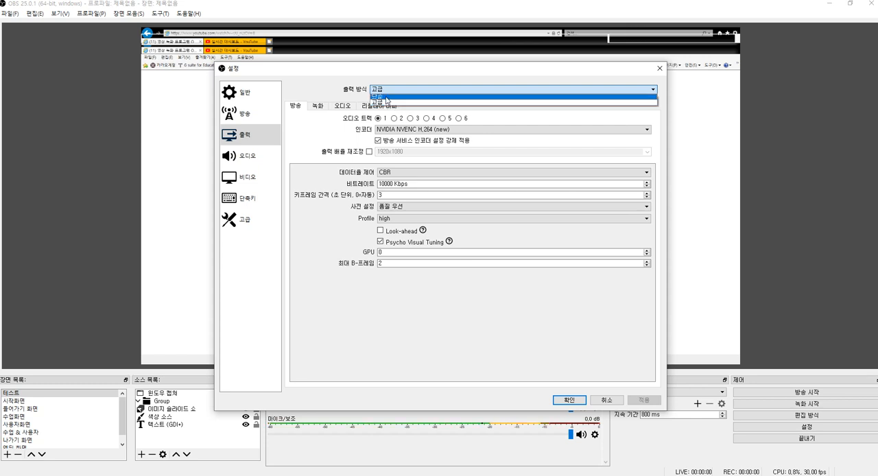
click(386, 102)
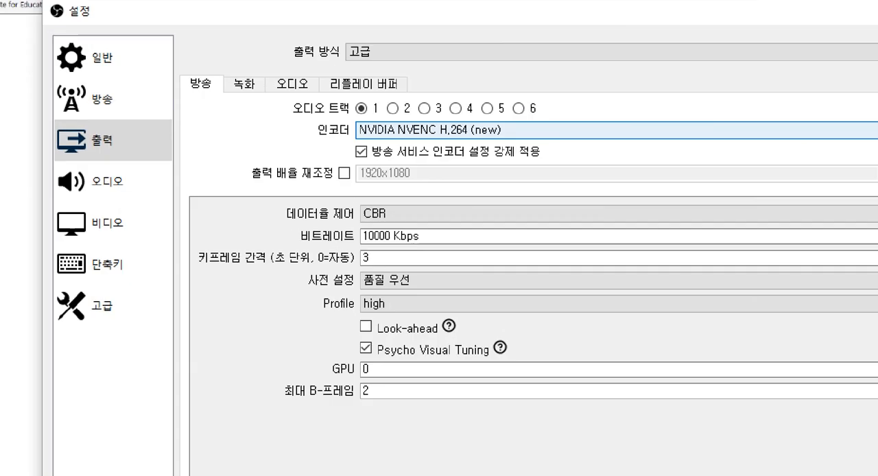
drag(338, 122, 622, 155)
drag(322, 137, 347, 129)
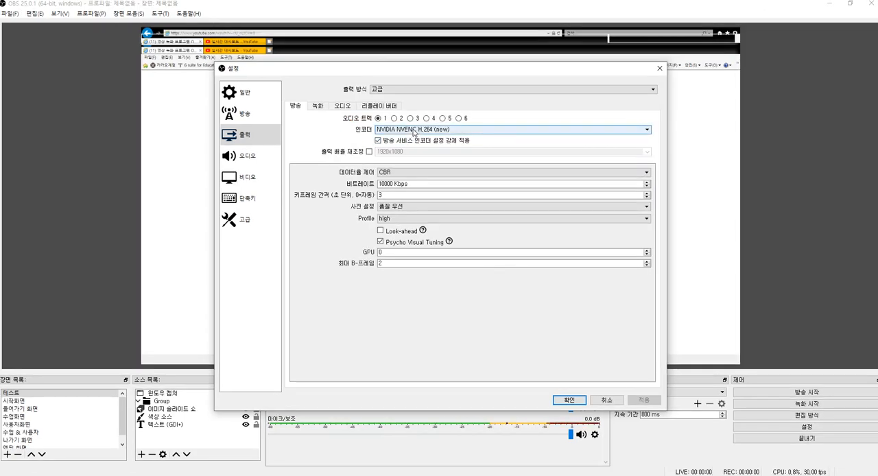
click(414, 131)
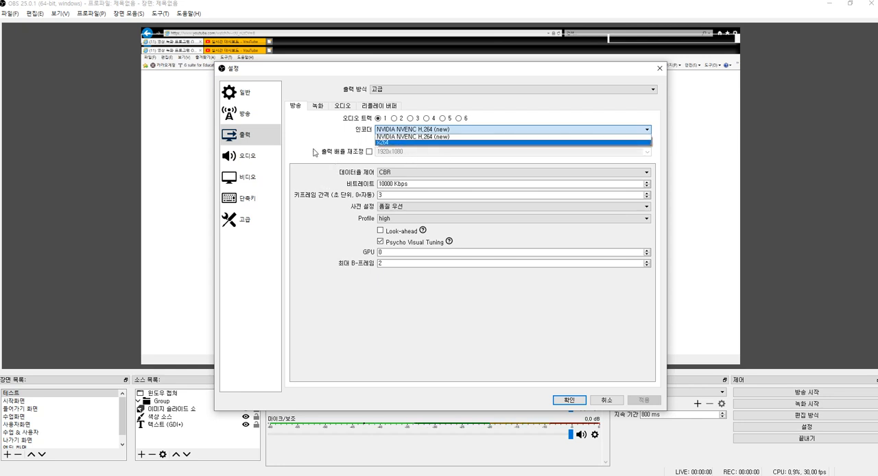
click(335, 124)
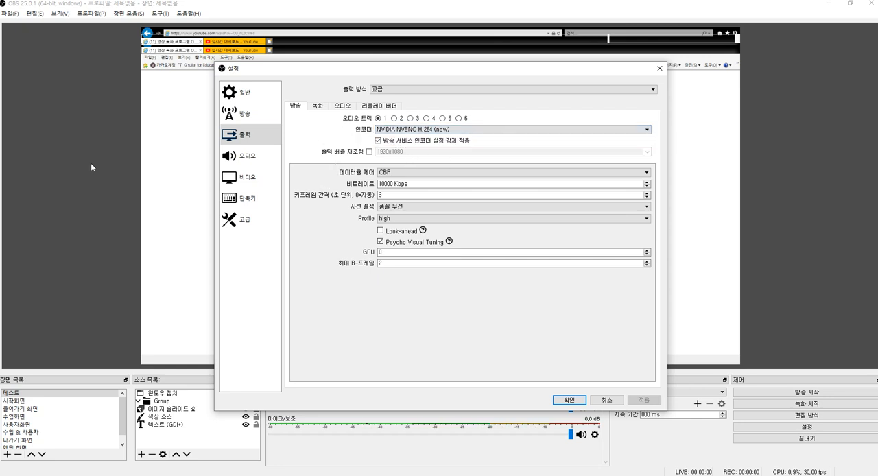
click(420, 130)
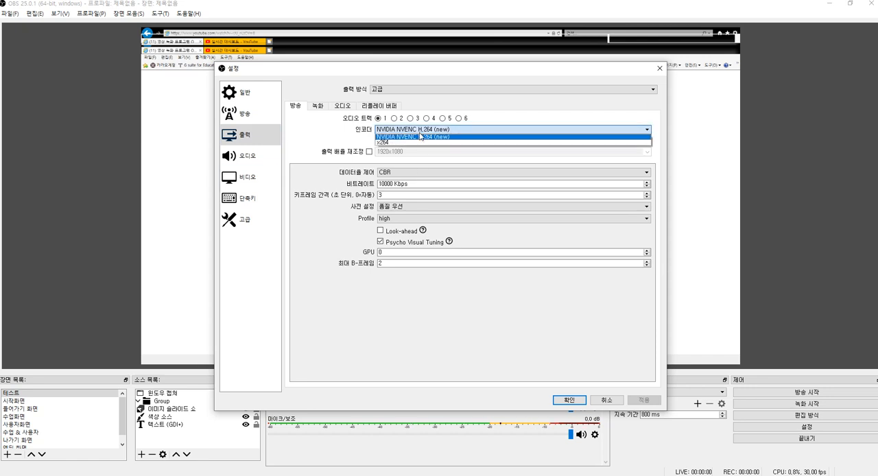
click(397, 137)
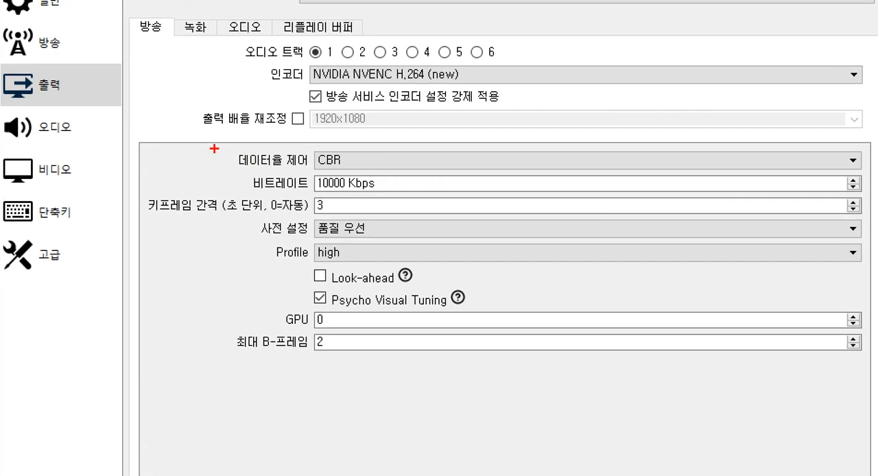
Step: Choose CBR as the streaming rate control and look over the alternative rate control modes
mouse_move(222, 145)
mouse_down()
mouse_move(455, 183)
mouse_move(817, 188)
mouse_move(874, 177)
mouse_up()
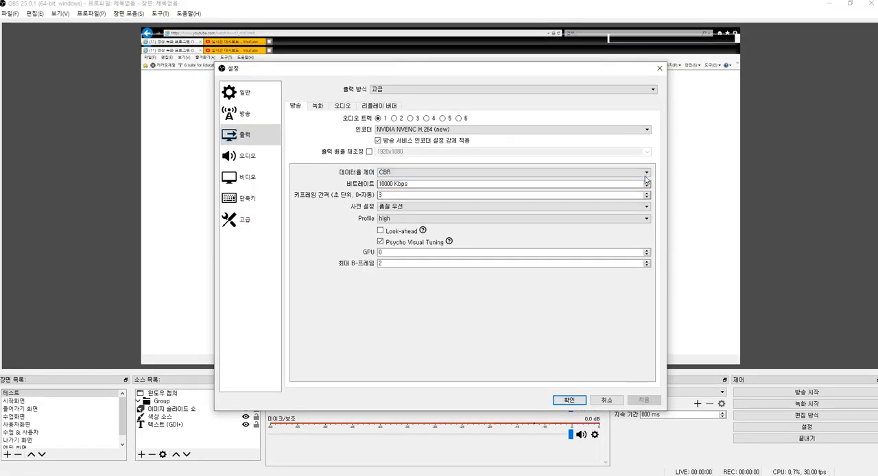
click(646, 172)
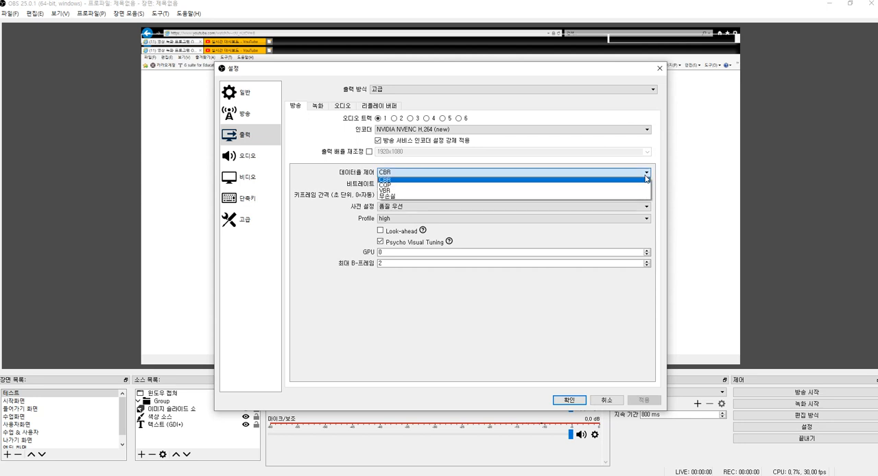
click(425, 180)
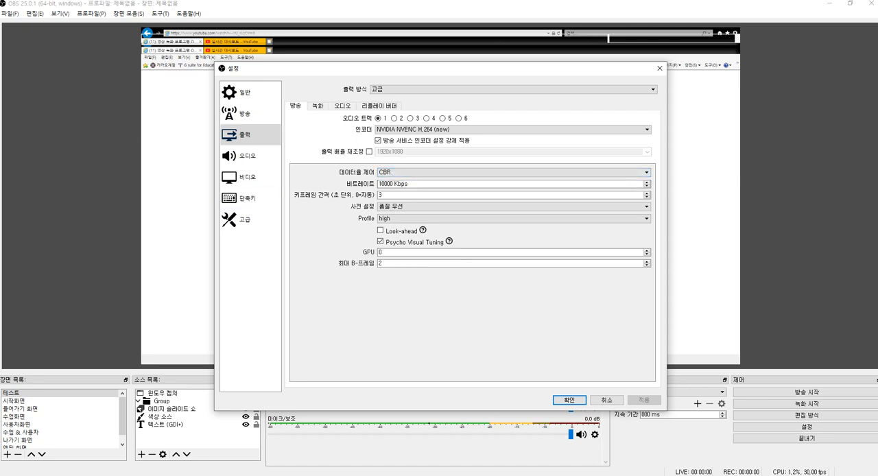
click(405, 176)
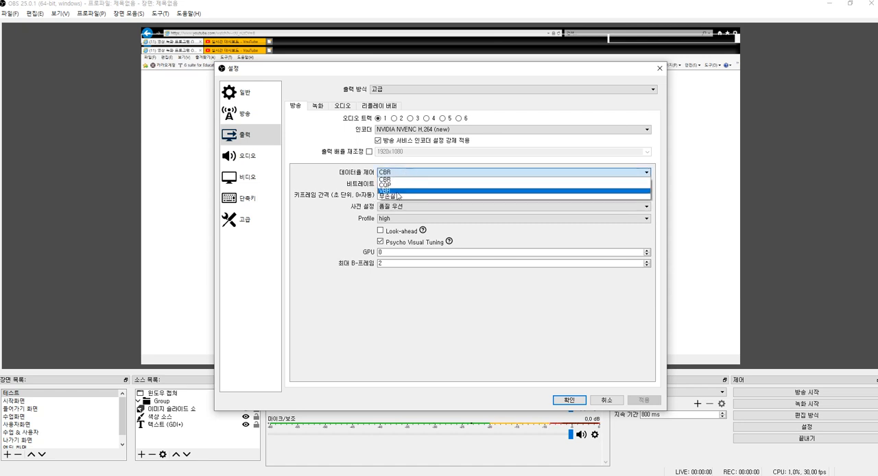
click(316, 169)
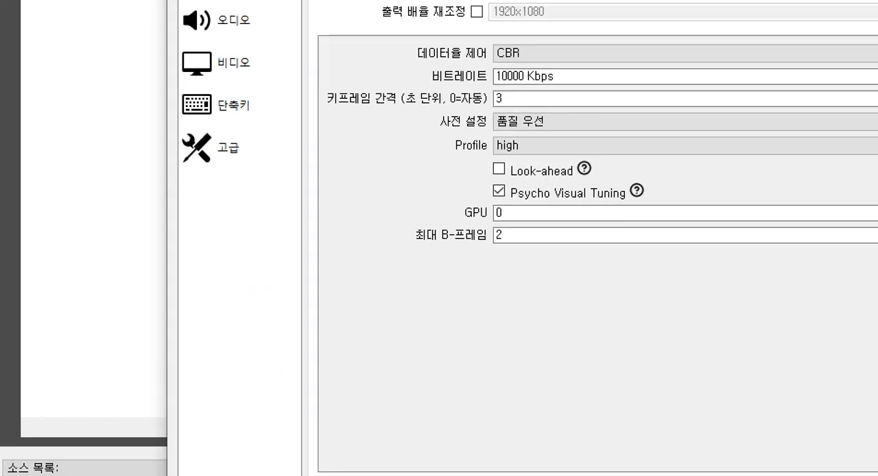
mouse_move(117, 258)
mouse_down()
mouse_move(551, 342)
mouse_move(876, 344)
mouse_up()
mouse_move(168, 219)
mouse_down()
mouse_move(174, 263)
mouse_move(255, 220)
mouse_up()
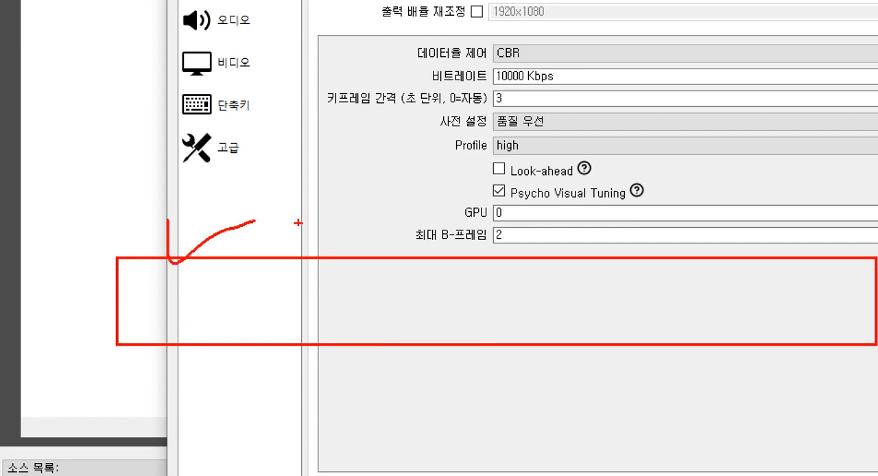
mouse_move(298, 243)
mouse_down()
mouse_move(421, 198)
mouse_move(579, 209)
mouse_move(607, 200)
mouse_up()
mouse_move(648, 254)
mouse_down()
mouse_move(728, 245)
mouse_move(818, 204)
mouse_up()
key(Escape)
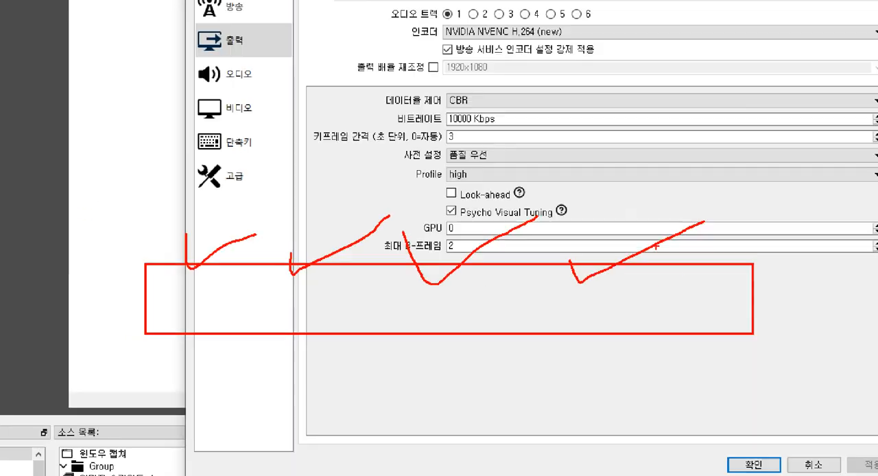
key(ctrl+1)
click(246, 288)
mouse_move(195, 264)
mouse_down()
mouse_move(810, 349)
mouse_move(814, 335)
mouse_move(834, 332)
mouse_up()
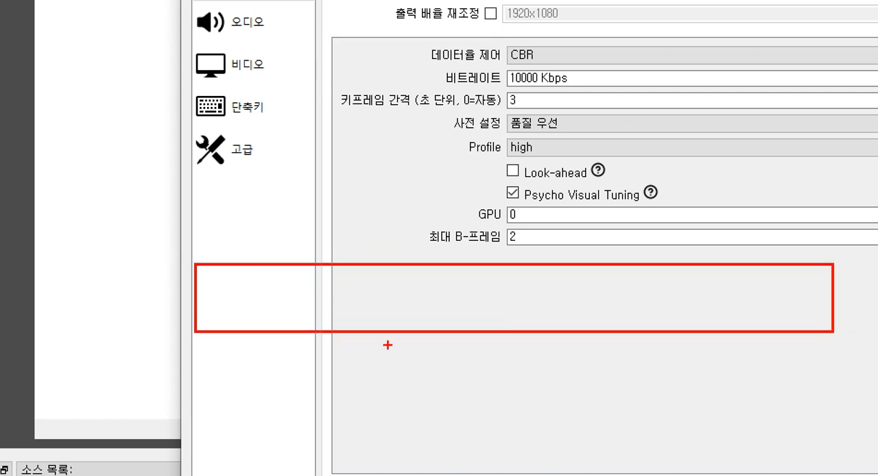
mouse_move(395, 338)
mouse_down()
mouse_move(354, 323)
mouse_move(354, 244)
mouse_move(434, 240)
mouse_move(457, 270)
mouse_move(430, 328)
mouse_move(394, 346)
mouse_move(371, 337)
mouse_up()
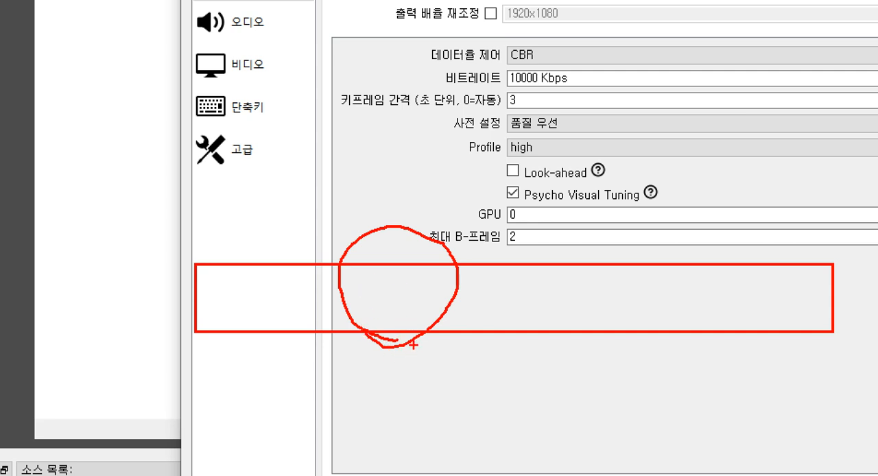
mouse_move(409, 350)
mouse_down()
mouse_move(316, 296)
mouse_move(471, 258)
mouse_move(446, 298)
mouse_up()
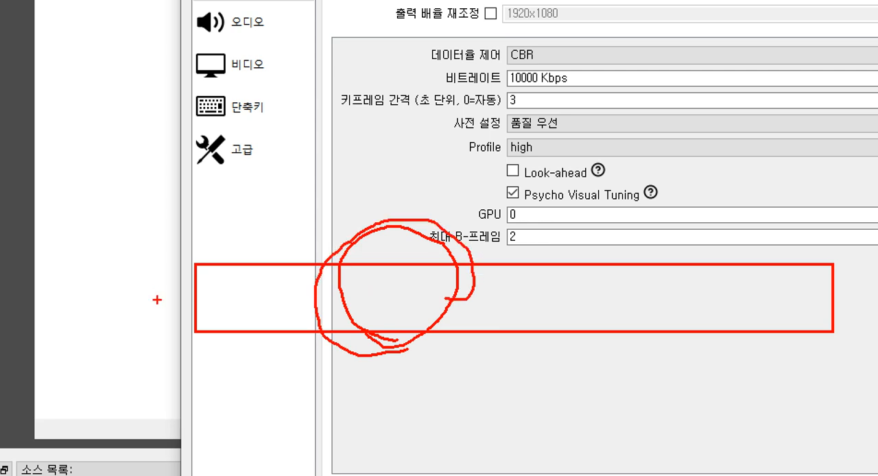
drag(162, 298, 299, 302)
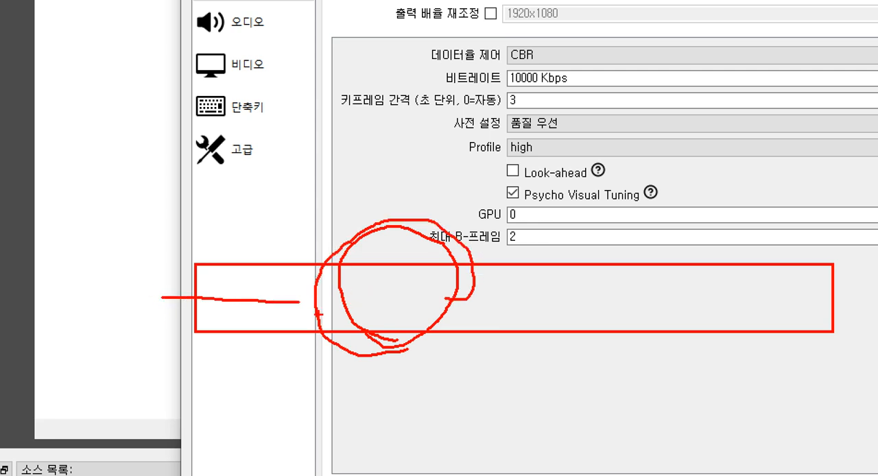
mouse_move(335, 249)
mouse_down()
mouse_move(328, 326)
mouse_move(362, 250)
mouse_move(363, 333)
mouse_move(398, 249)
mouse_move(397, 323)
mouse_move(440, 259)
mouse_move(436, 329)
mouse_move(445, 259)
mouse_up()
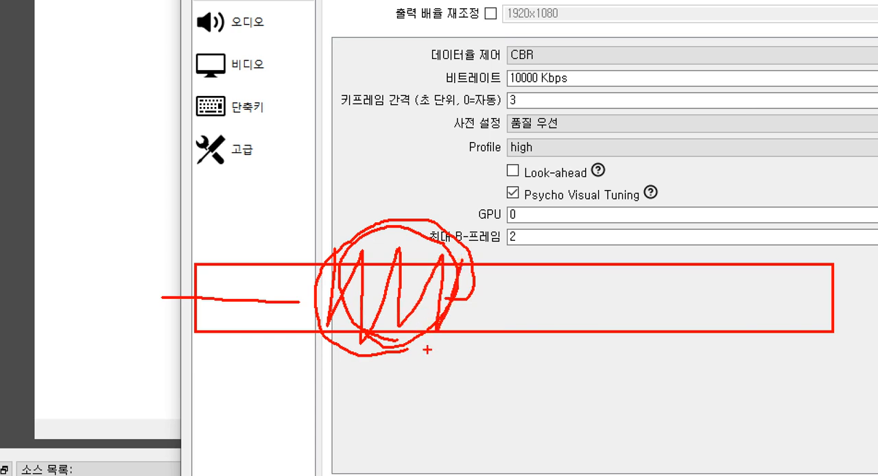
mouse_move(427, 349)
mouse_down()
mouse_move(340, 347)
mouse_move(373, 216)
mouse_move(457, 328)
mouse_move(343, 360)
mouse_up()
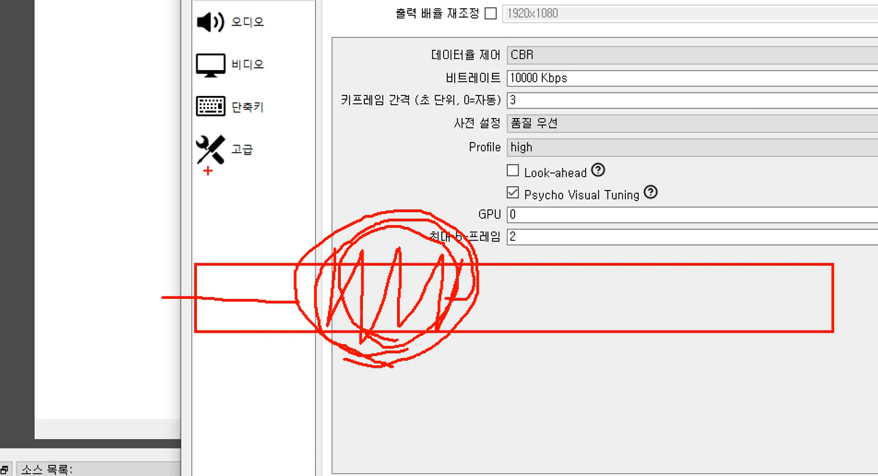
drag(188, 173, 194, 232)
drag(195, 188, 876, 194)
drag(839, 153, 830, 244)
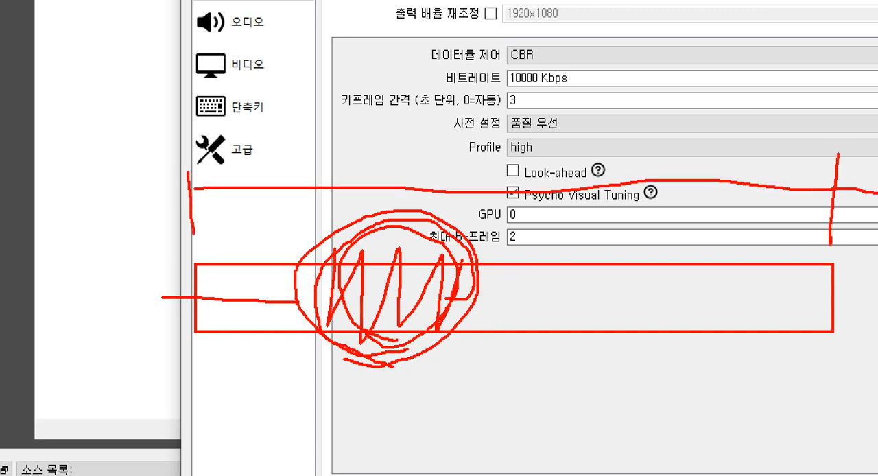
mouse_move(301, 132)
mouse_down()
mouse_move(302, 222)
mouse_move(312, 197)
mouse_up()
drag(312, 177, 465, 177)
drag(467, 122, 469, 237)
mouse_move(386, 223)
mouse_down()
mouse_move(378, 224)
mouse_move(412, 209)
mouse_move(417, 166)
mouse_move(367, 223)
mouse_up()
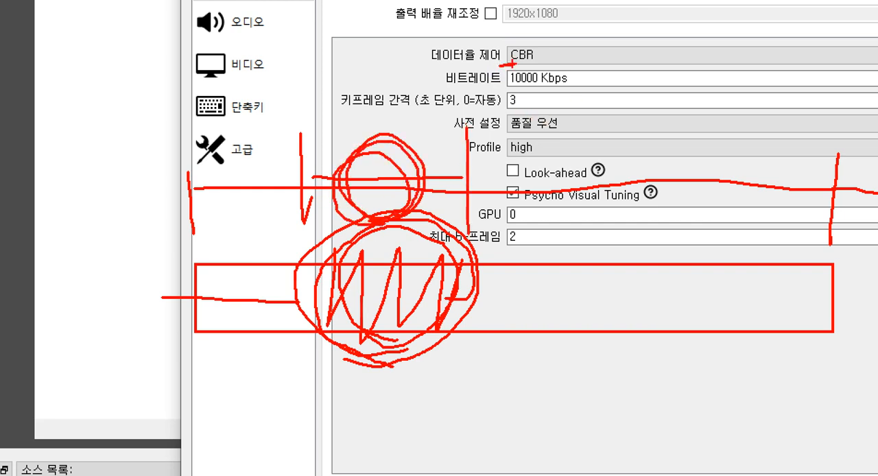
mouse_move(329, 349)
mouse_down()
mouse_move(414, 148)
mouse_move(410, 367)
mouse_move(346, 374)
mouse_move(314, 352)
mouse_move(434, 286)
mouse_up()
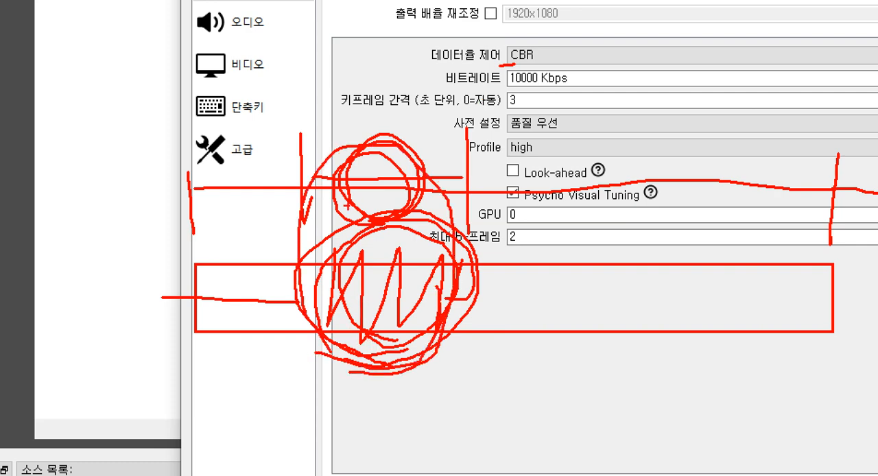
key(Escape)
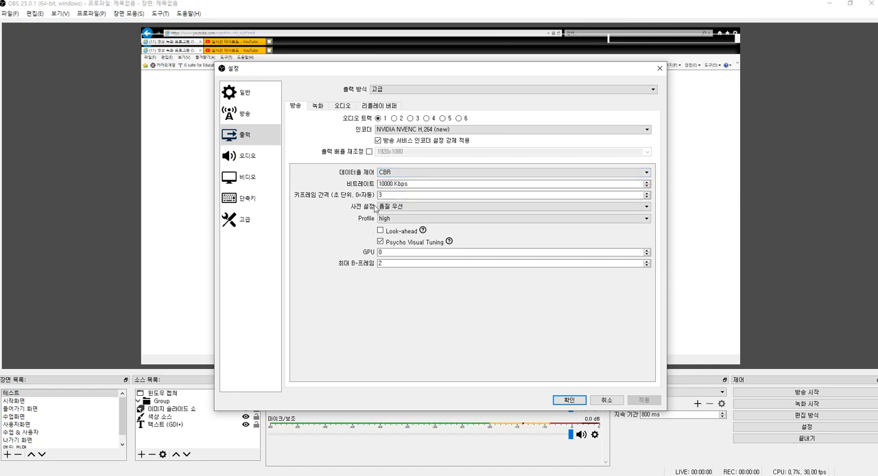
Step: Examine the bitrate and the keyframe interval in the streaming encoder settings
drag(420, 184, 361, 187)
click(416, 184)
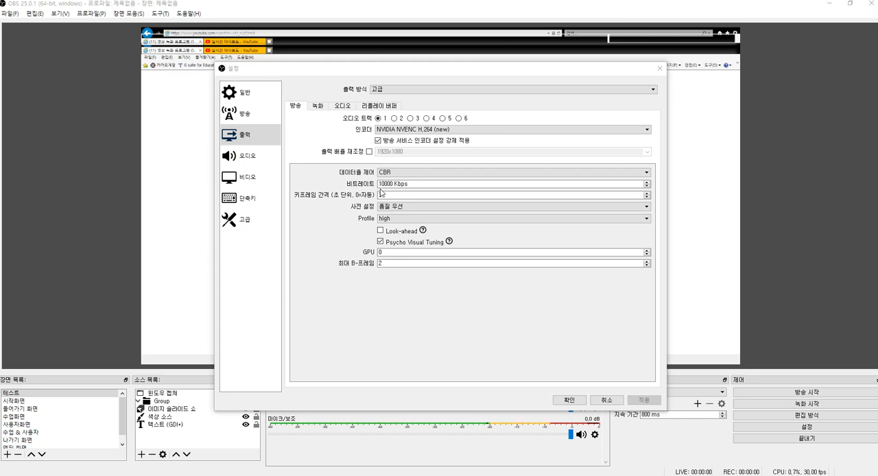
text(3)
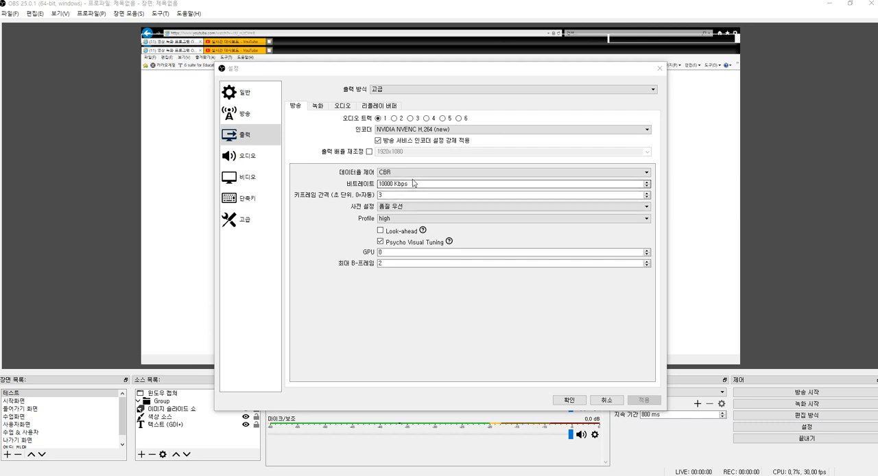
drag(418, 184, 374, 190)
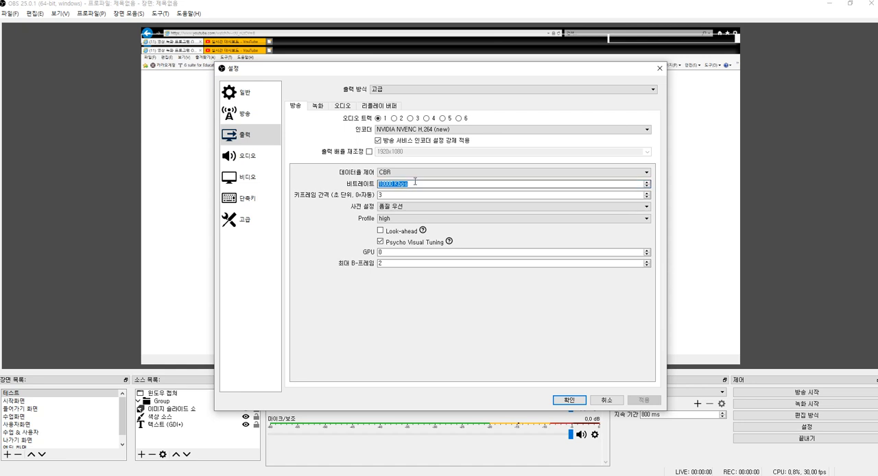
click(417, 184)
drag(421, 183, 347, 180)
click(412, 183)
drag(416, 183, 346, 184)
click(411, 183)
drag(414, 183, 367, 184)
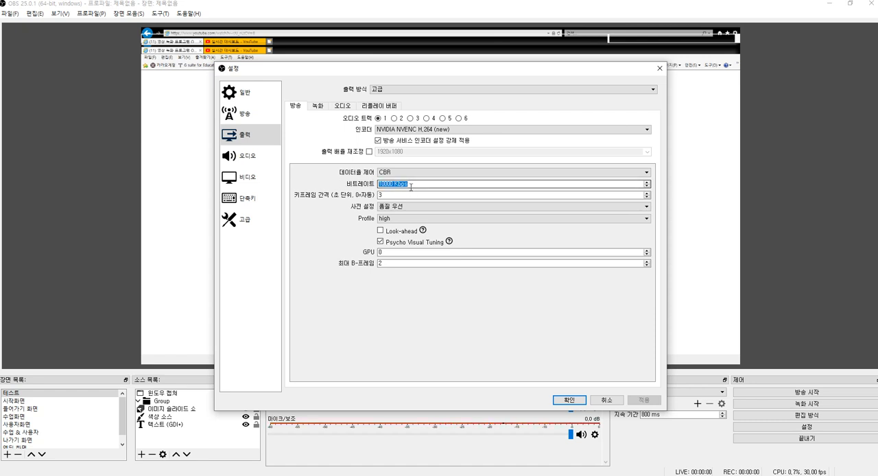
double_click(396, 195)
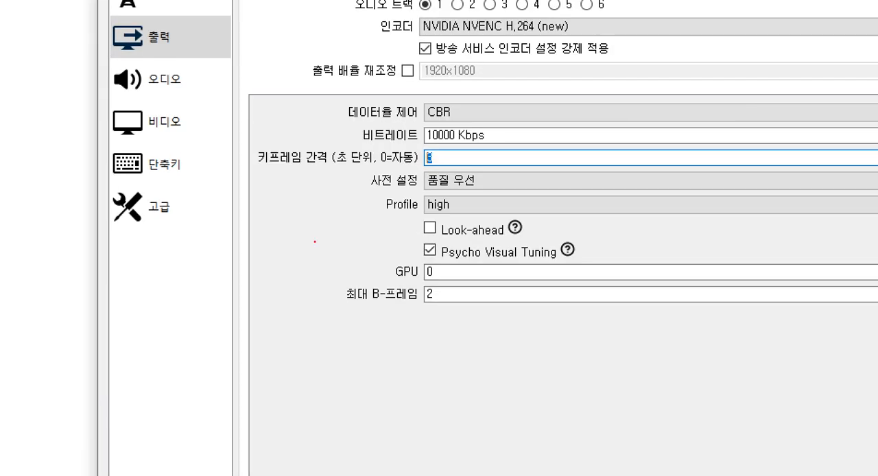
drag(220, 196, 299, 331)
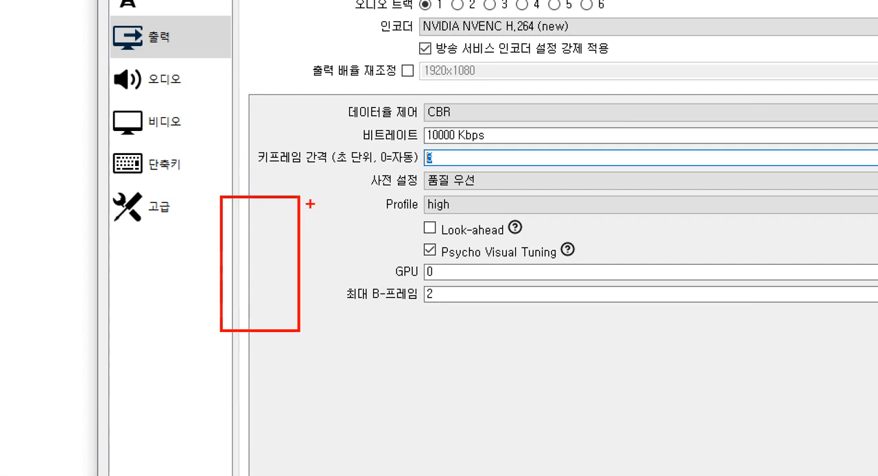
mouse_move(315, 195)
mouse_down()
mouse_move(393, 351)
mouse_move(392, 326)
mouse_move(401, 334)
mouse_up()
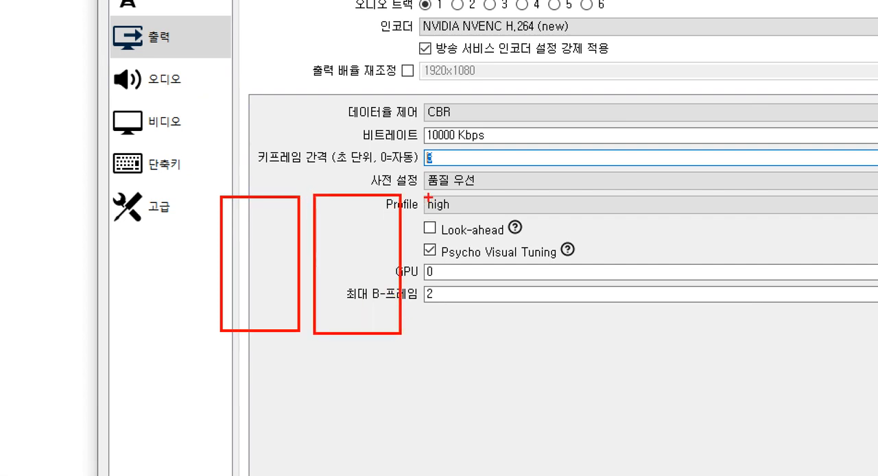
drag(411, 194, 517, 331)
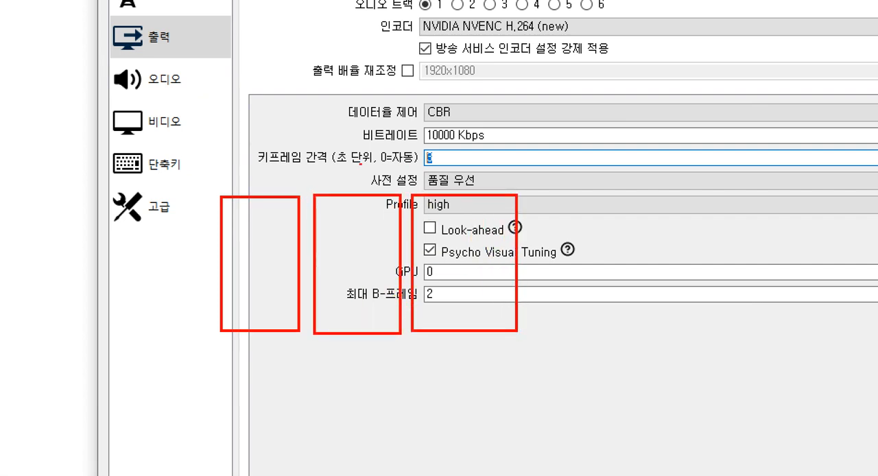
drag(246, 144, 466, 168)
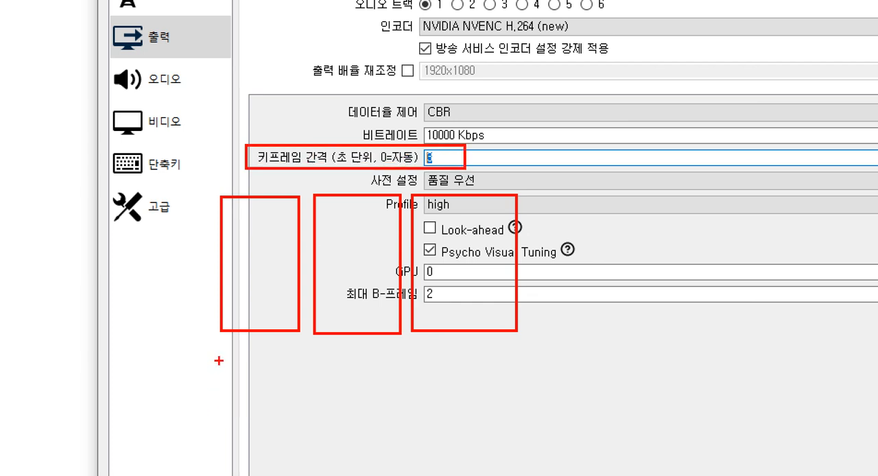
drag(219, 361, 214, 425)
drag(219, 389, 373, 400)
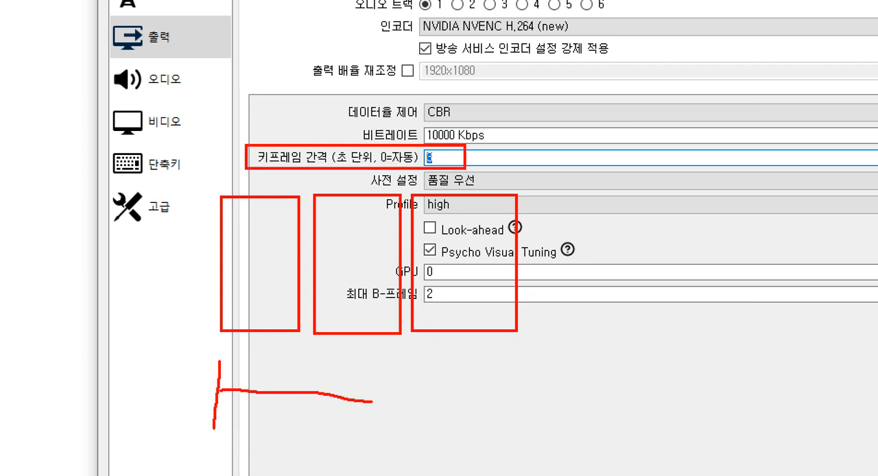
drag(373, 355, 371, 451)
drag(377, 400, 519, 396)
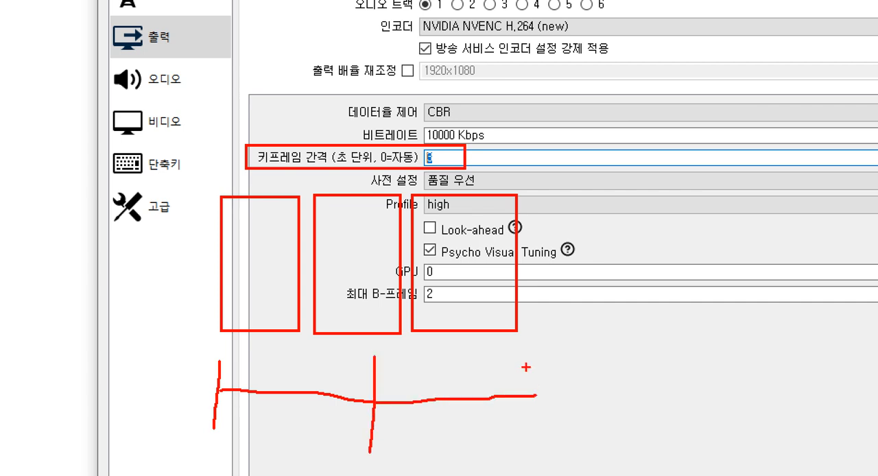
drag(529, 354, 535, 463)
mouse_move(216, 443)
mouse_down()
mouse_move(206, 349)
mouse_move(235, 373)
mouse_move(226, 421)
mouse_move(205, 442)
mouse_up()
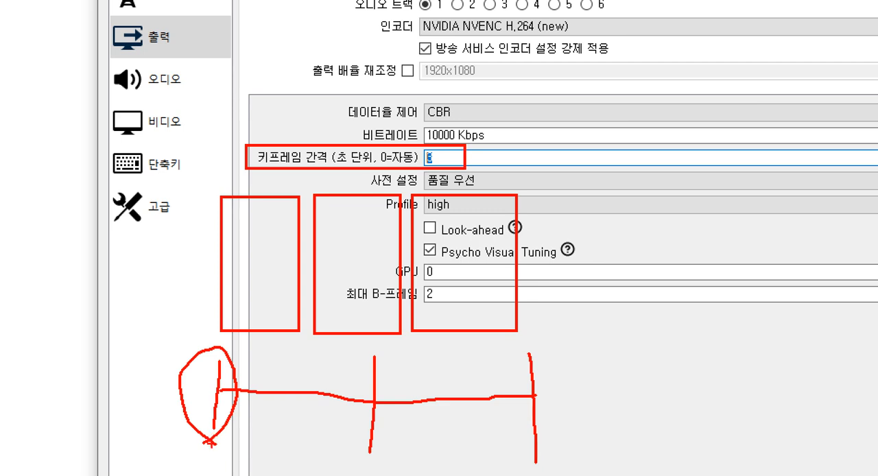
Step: Circle both ends of the hand-drawn keyframe timeline, connect them with arcs, and clear the screen annotations
mouse_move(213, 441)
mouse_down()
mouse_move(190, 347)
mouse_move(242, 343)
mouse_move(259, 411)
mouse_move(215, 444)
mouse_up()
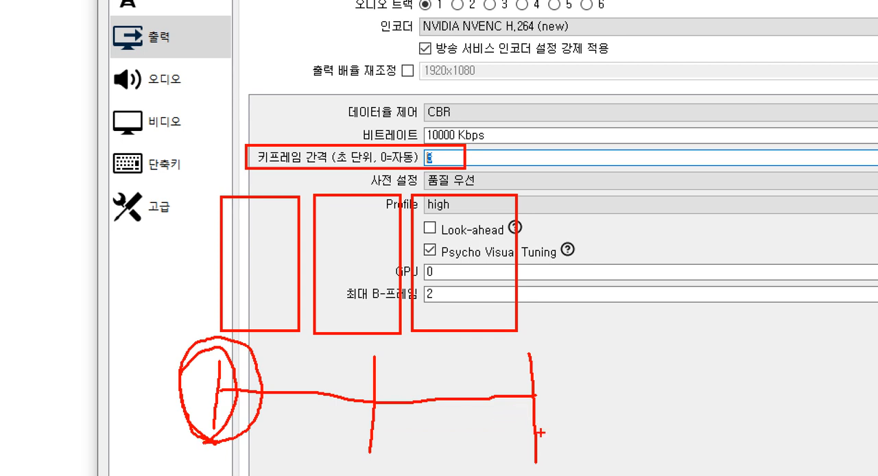
mouse_move(540, 433)
mouse_down()
mouse_move(527, 353)
mouse_move(567, 416)
mouse_up()
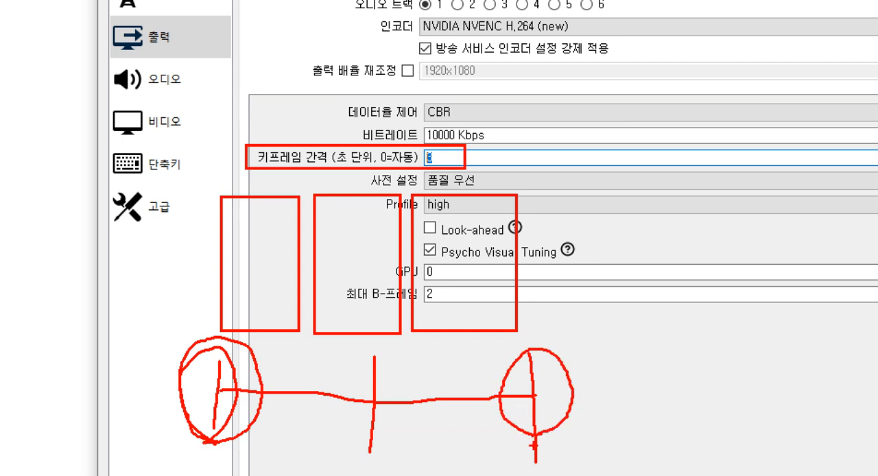
mouse_move(209, 362)
mouse_down()
mouse_move(531, 327)
mouse_move(548, 386)
mouse_move(312, 249)
mouse_move(212, 380)
mouse_up()
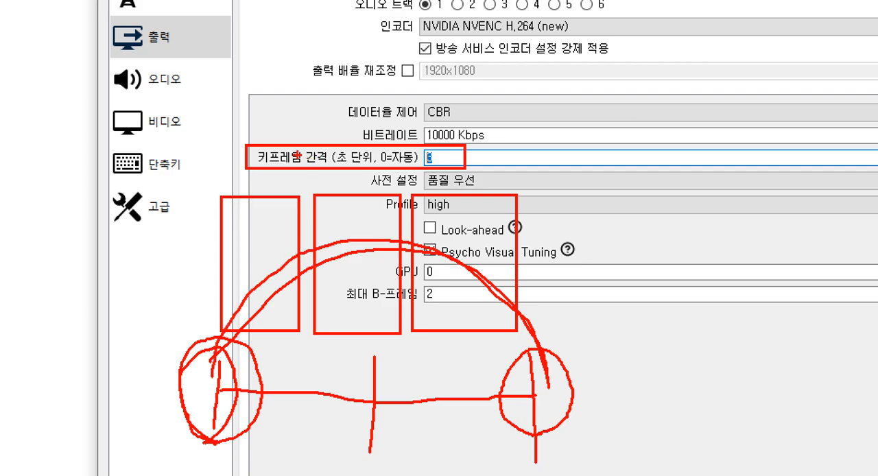
key(Escape)
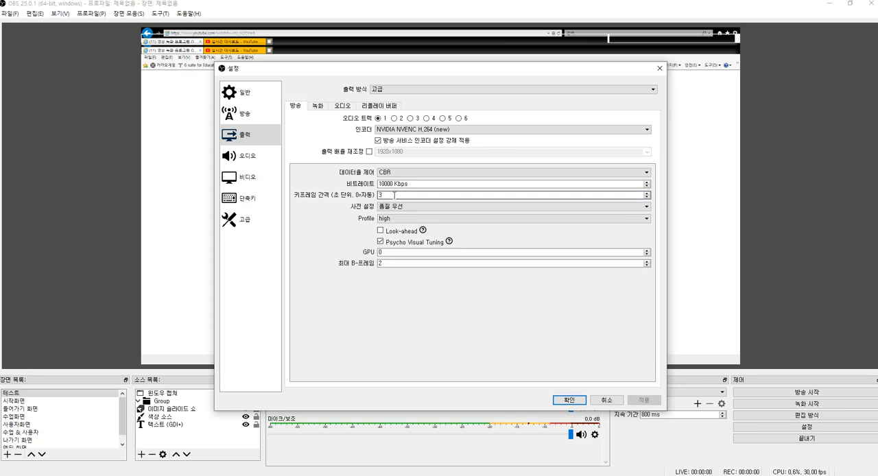
Step: Highlight the keyframe interval value, sketch three linked frame boxes over the encoder settings to illustrate it, and clear the sketch
drag(394, 196, 364, 196)
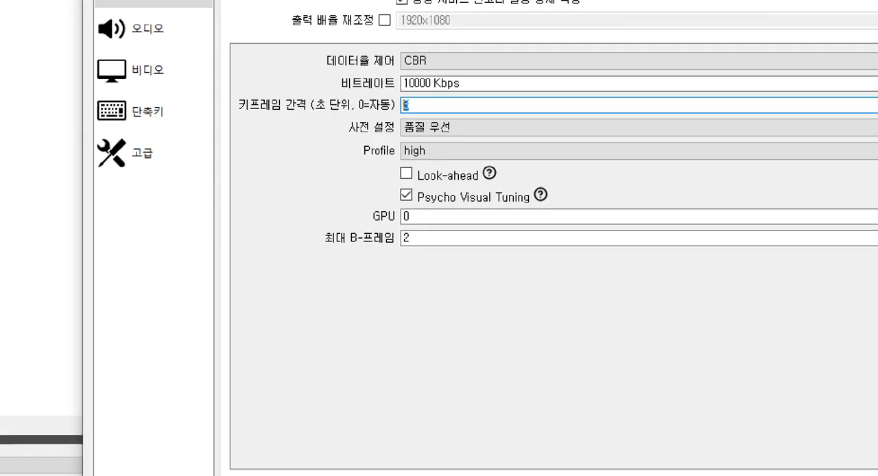
drag(294, 273, 323, 318)
drag(290, 346, 322, 394)
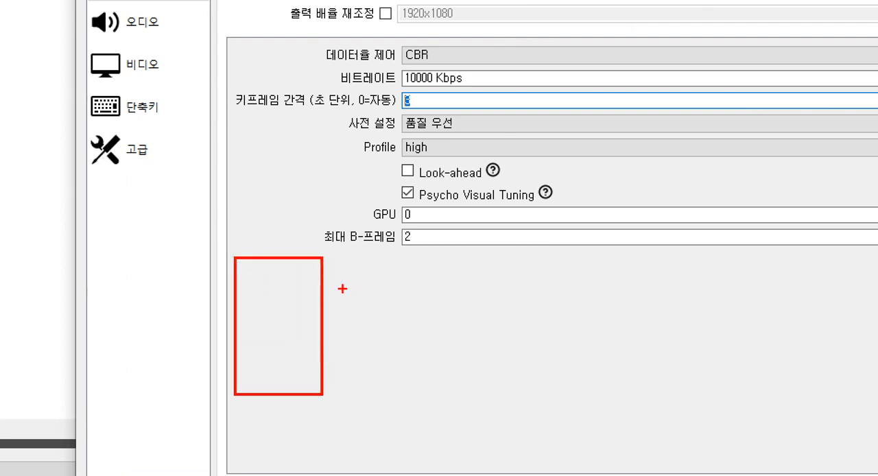
mouse_move(329, 256)
mouse_down()
mouse_move(394, 389)
mouse_move(419, 393)
mouse_up()
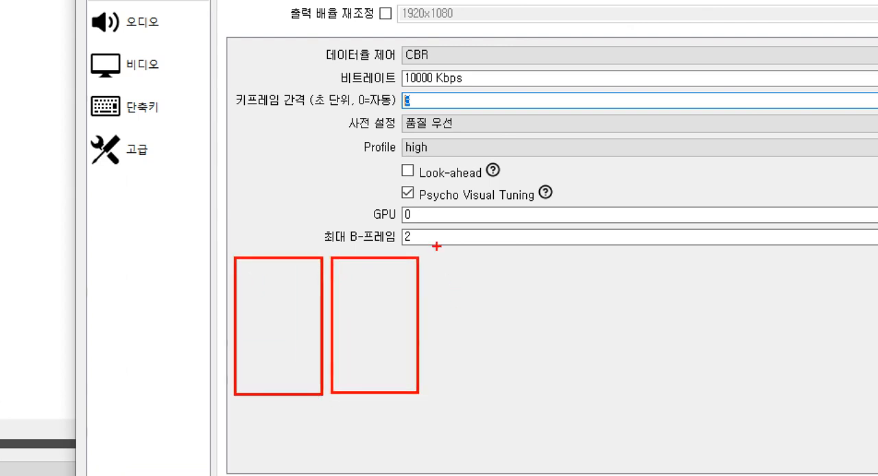
mouse_move(430, 259)
mouse_down()
mouse_move(525, 392)
mouse_move(512, 393)
mouse_up()
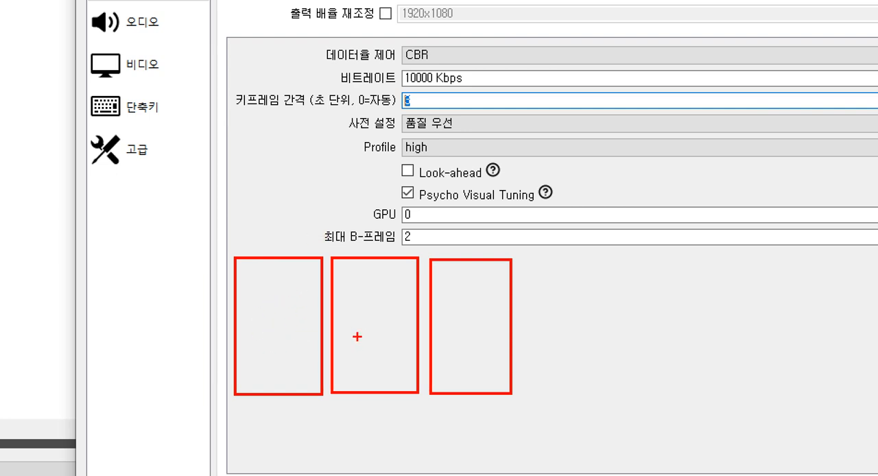
mouse_move(358, 334)
mouse_down()
mouse_move(382, 330)
mouse_move(357, 338)
mouse_up()
mouse_move(251, 325)
mouse_down()
mouse_move(295, 315)
mouse_move(264, 329)
mouse_move(328, 218)
mouse_move(383, 292)
mouse_move(405, 212)
mouse_move(474, 291)
mouse_move(481, 319)
mouse_move(473, 339)
mouse_move(464, 334)
mouse_move(486, 316)
mouse_move(378, 408)
mouse_move(256, 350)
mouse_move(262, 325)
mouse_up()
click(268, 318)
click(376, 321)
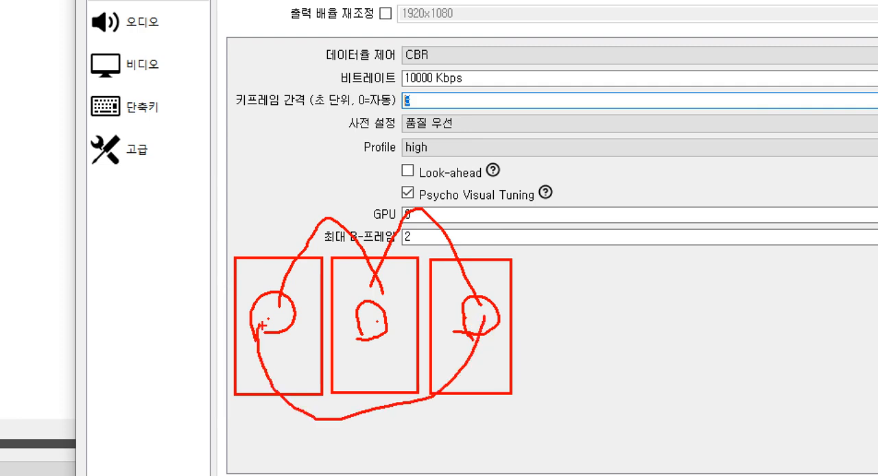
key(Escape)
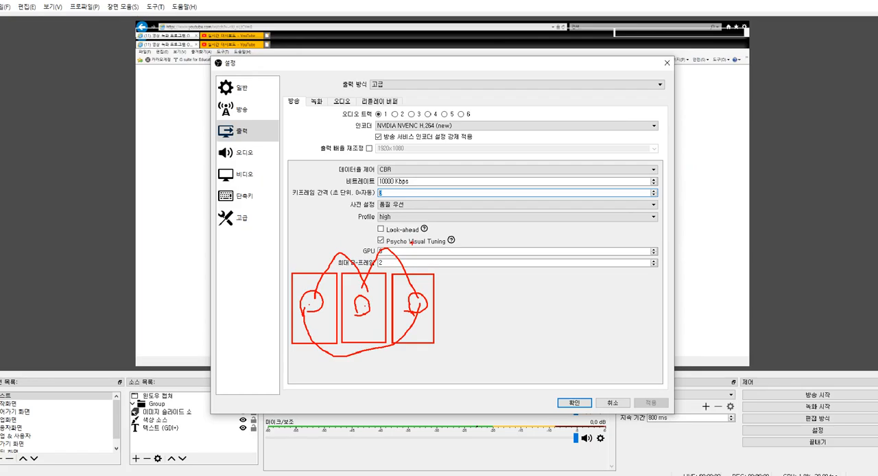
Step: Check the streaming keyframe interval and look through the Profile options, keeping high
click(400, 194)
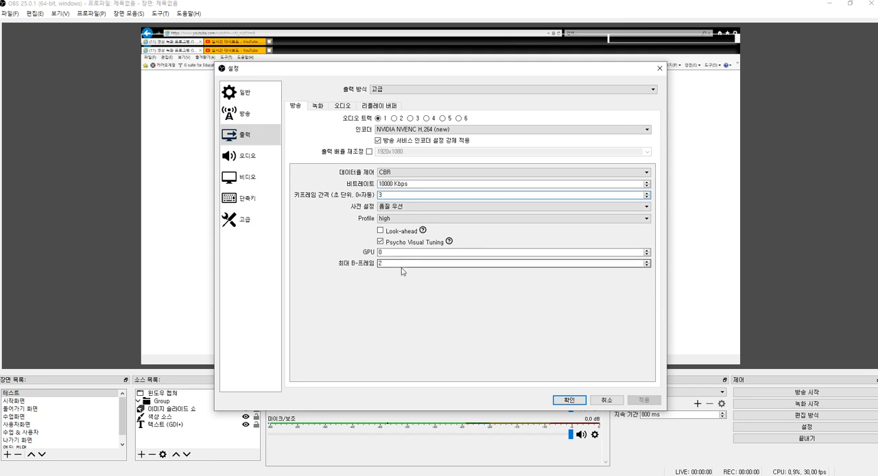
key(Tab)
click(396, 220)
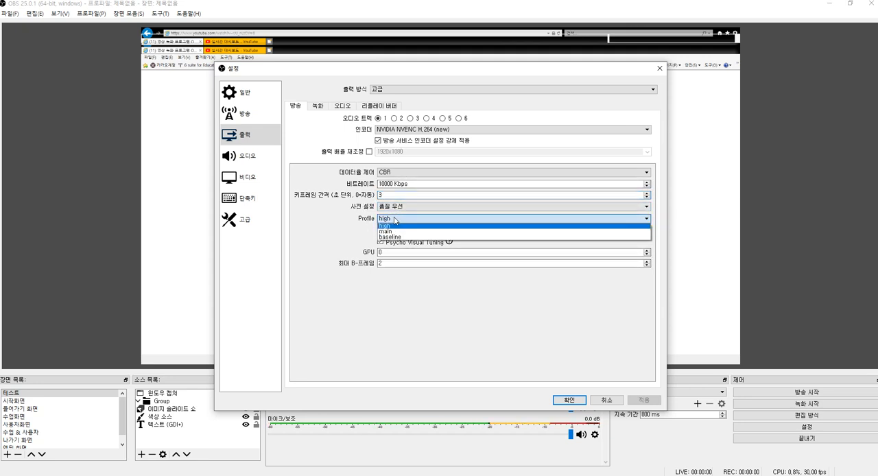
click(396, 220)
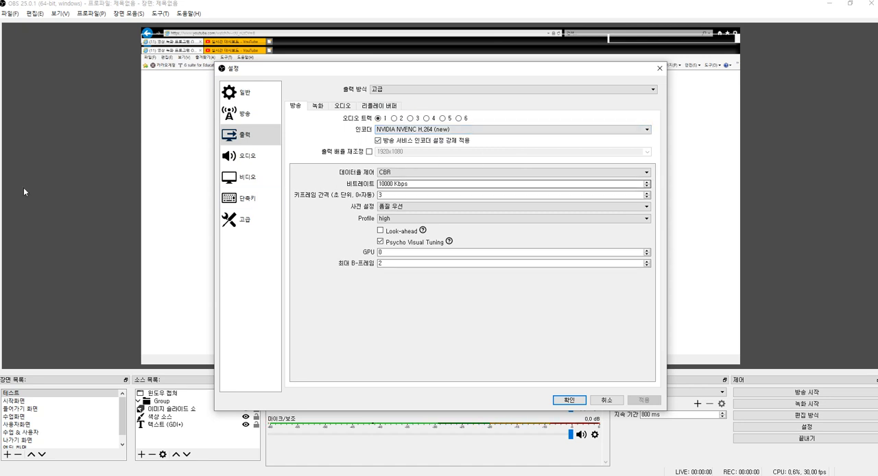
Step: Review the recording output settings, including the recording type and the recording path
click(317, 108)
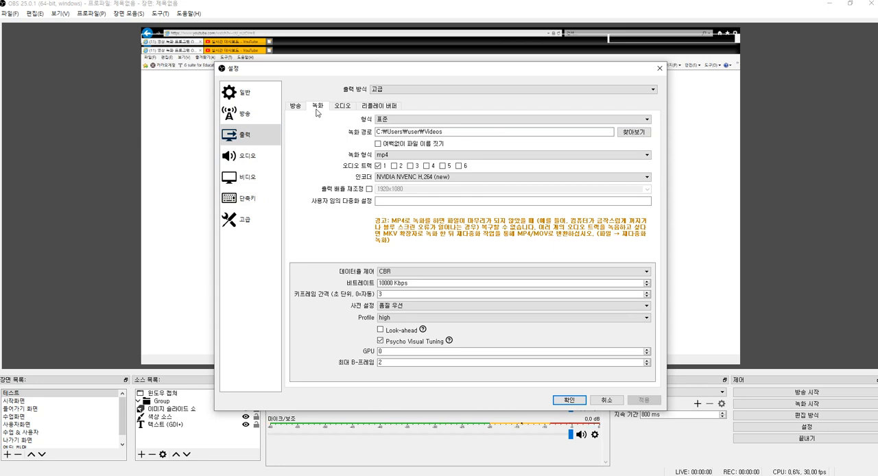
click(295, 108)
click(318, 108)
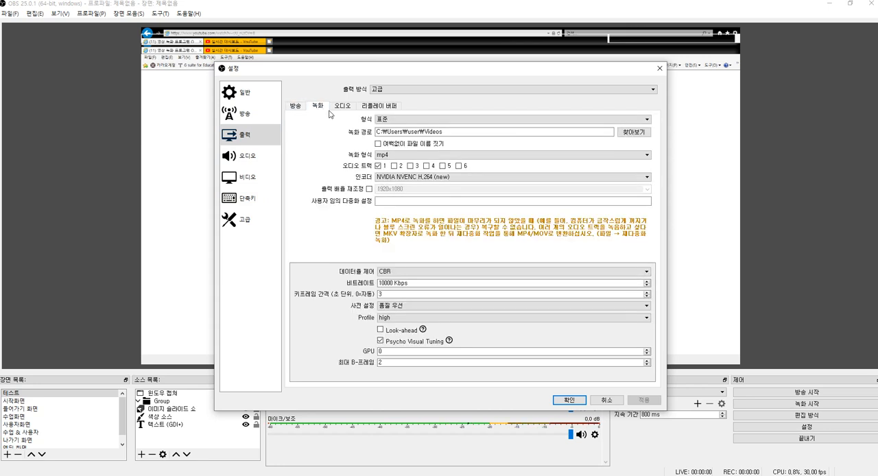
click(399, 122)
click(397, 120)
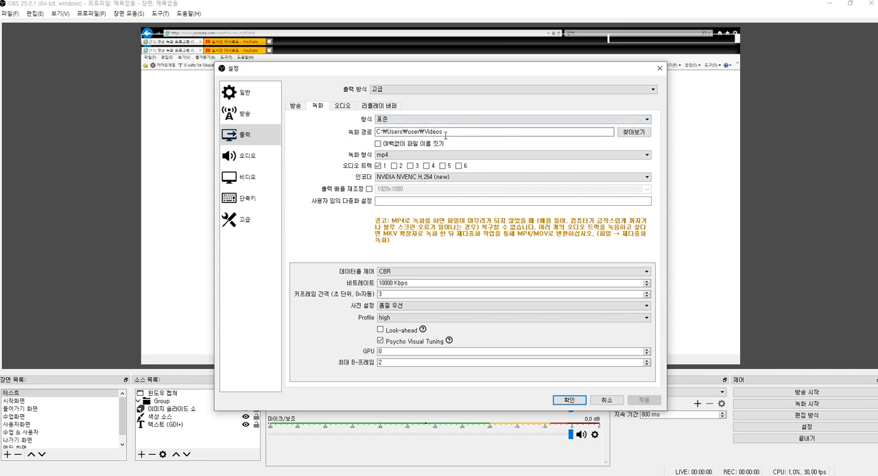
drag(447, 132, 379, 134)
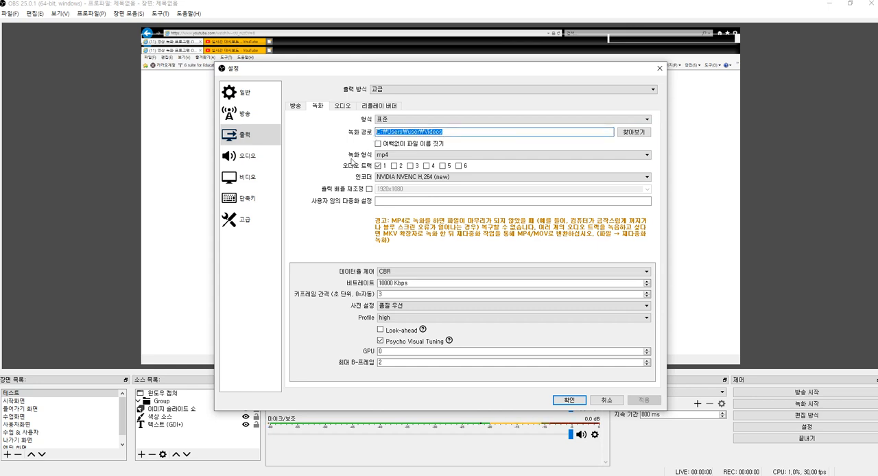
click(322, 146)
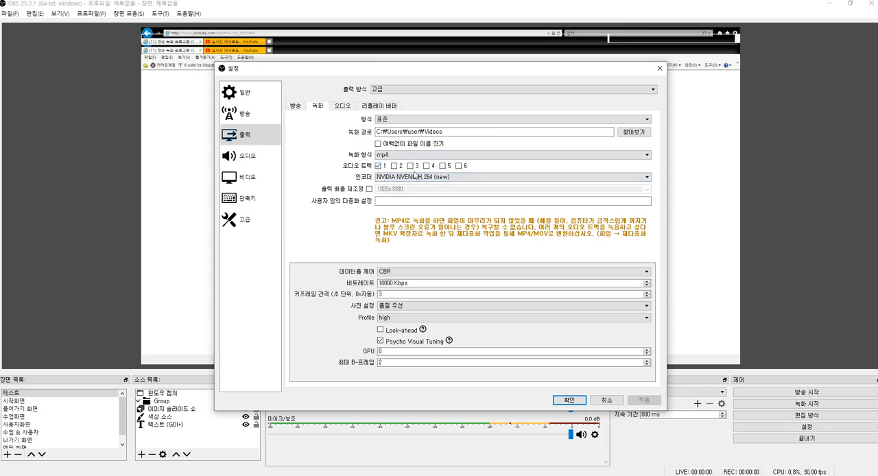
Step: Try (스트림 인코더 사용) as the recording encoder, return to NVIDIA NVENC H.264 (new), and look over the x264 alternative
click(411, 177)
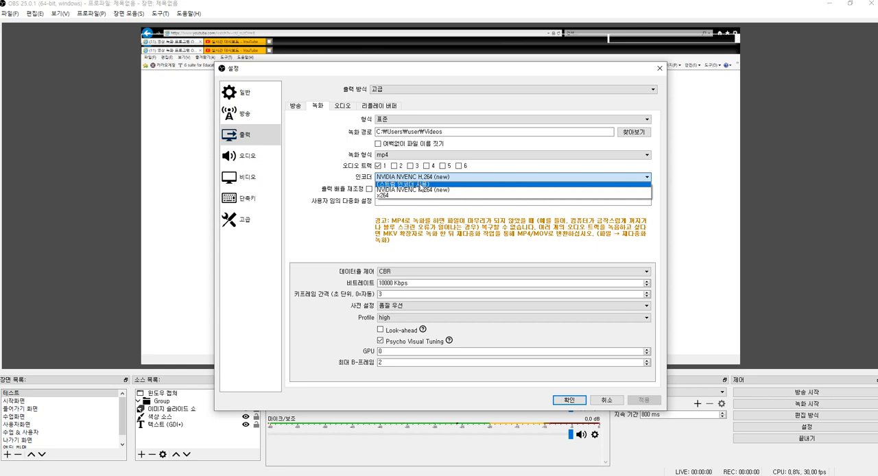
click(411, 184)
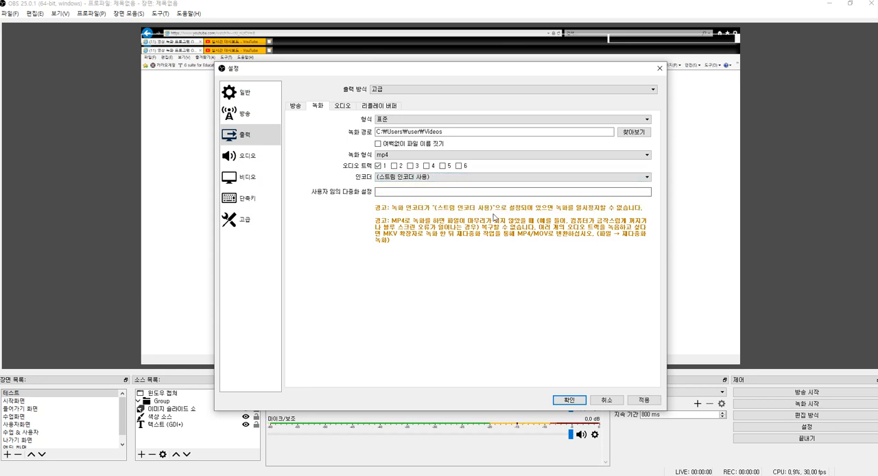
click(400, 178)
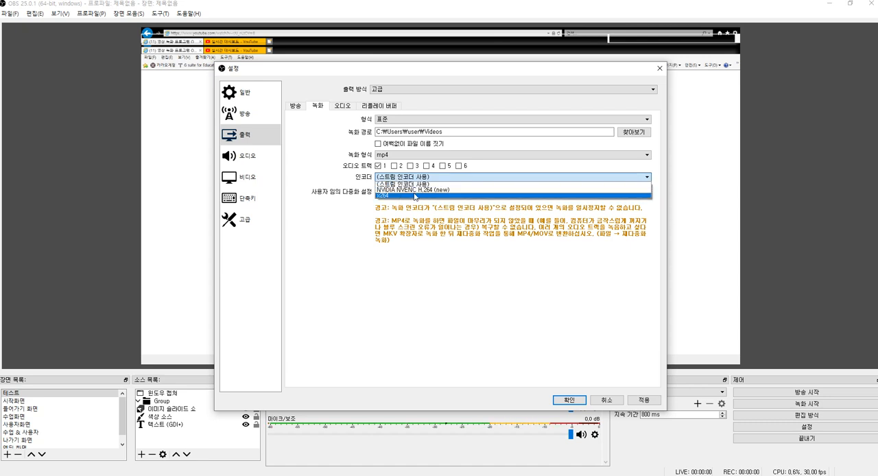
click(407, 191)
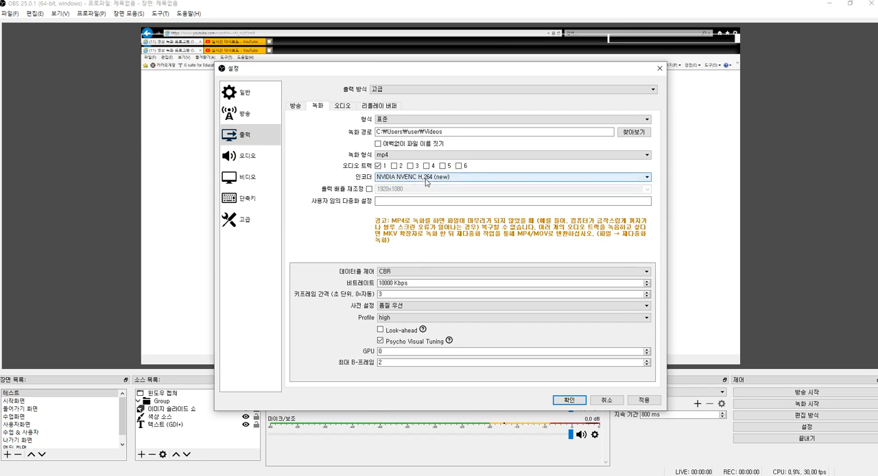
click(432, 177)
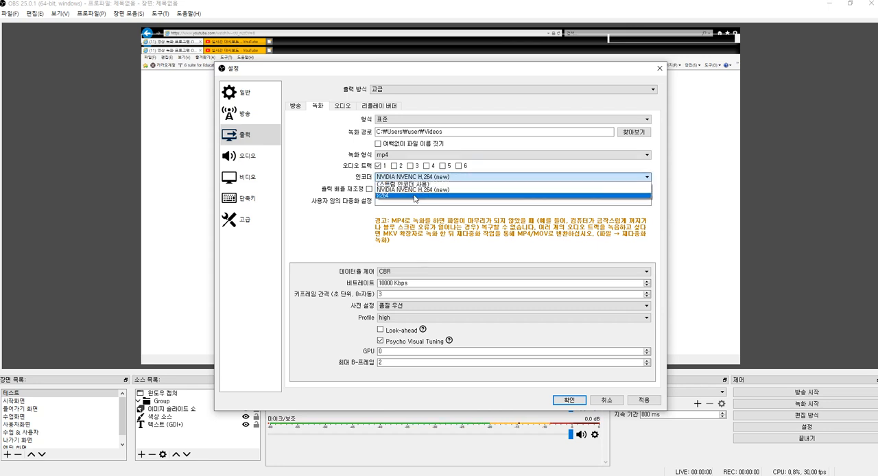
click(420, 189)
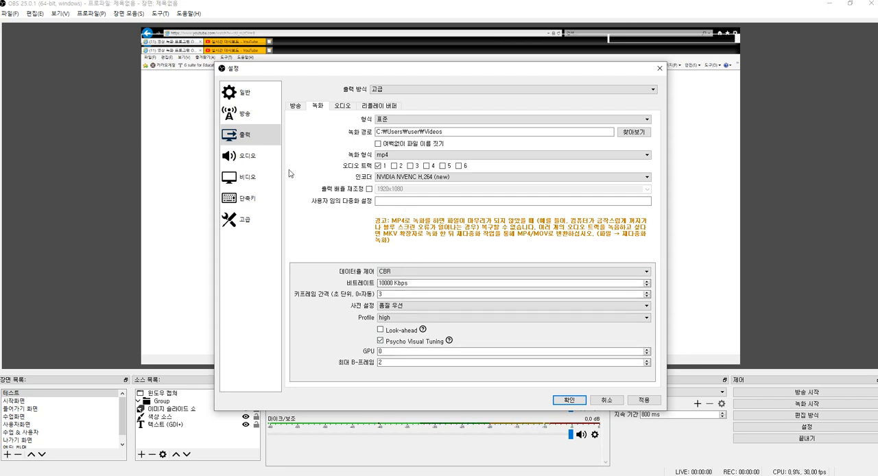
Step: Look over the audio track bitrates in the output settings and return to the streaming output settings
click(341, 107)
click(363, 107)
click(356, 108)
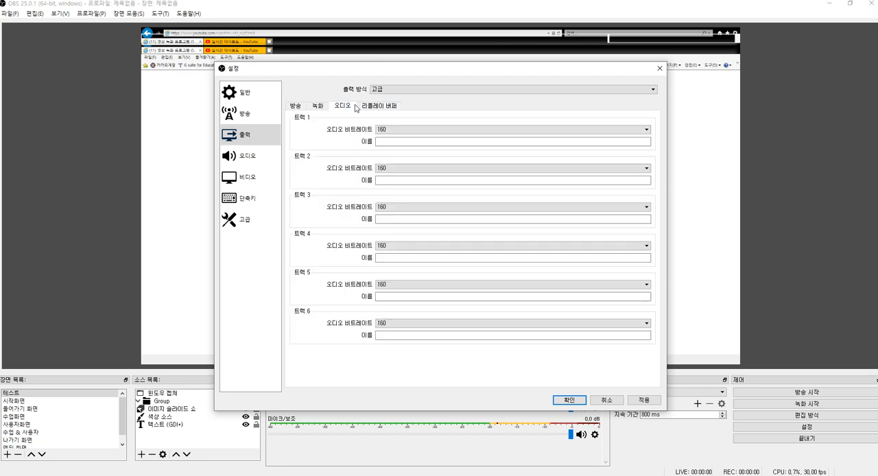
click(295, 106)
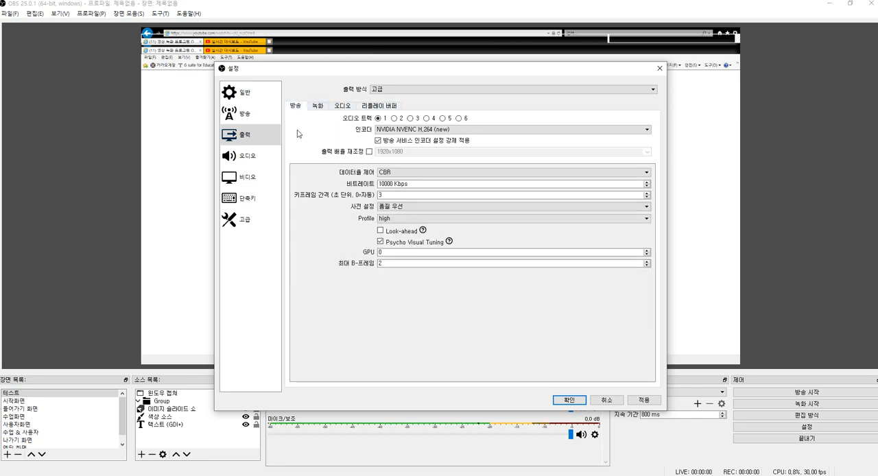
Step: Open the audio settings and check the sample rate and channel options
click(234, 156)
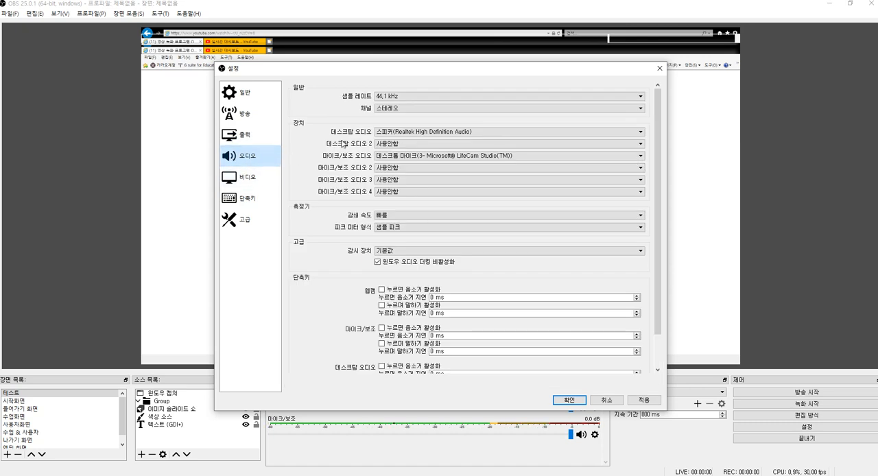
click(391, 99)
click(391, 103)
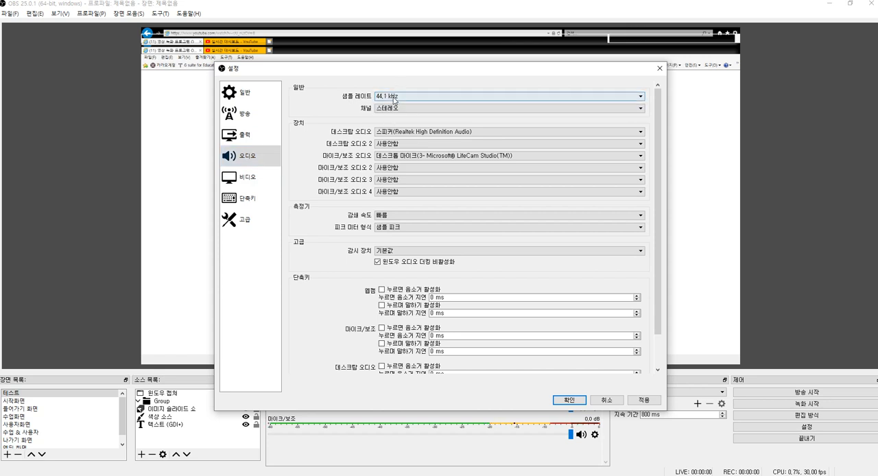
click(393, 109)
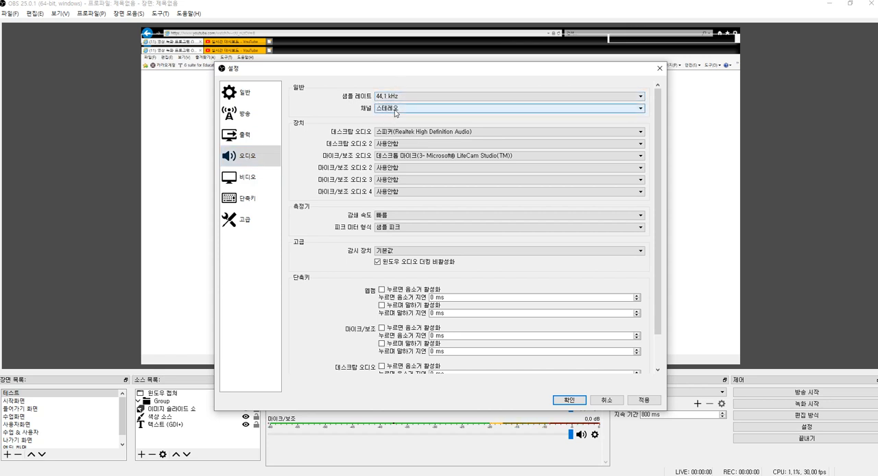
click(394, 114)
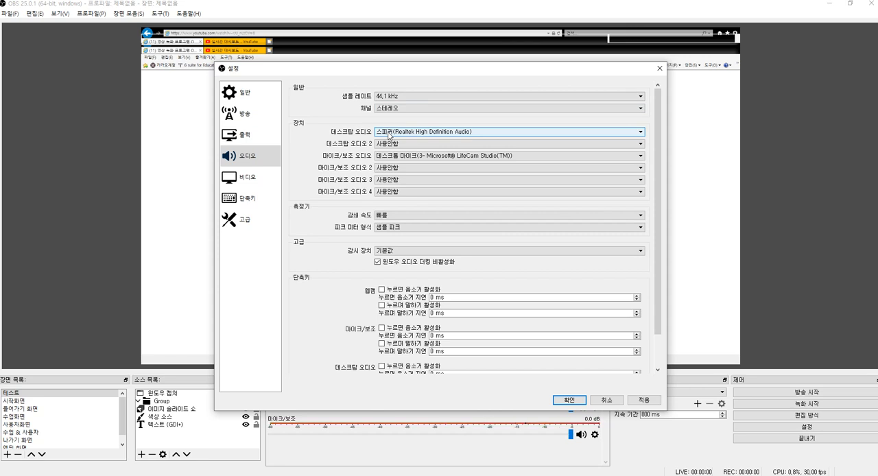
Step: Choose 스피커(Realtek High Definition Audio) as the desktop audio and 데스크톱 마이크(3- Microsoft® LifeCam Studio(TM)) as the microphone
click(388, 135)
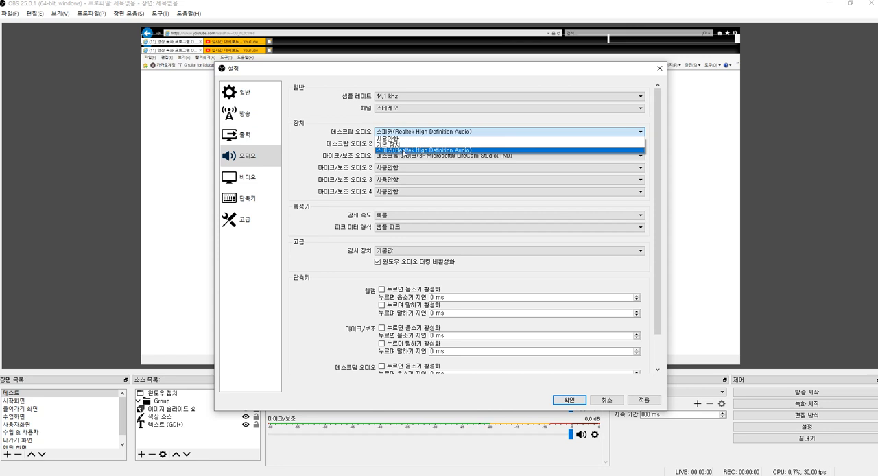
click(396, 150)
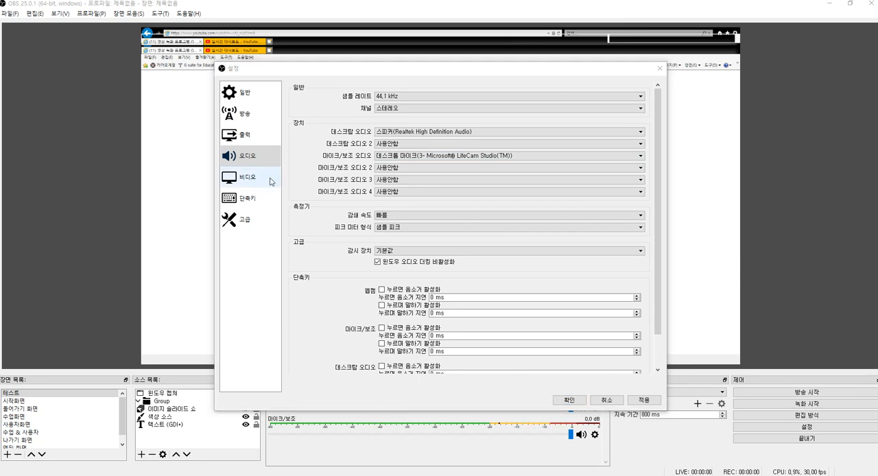
click(422, 156)
click(422, 157)
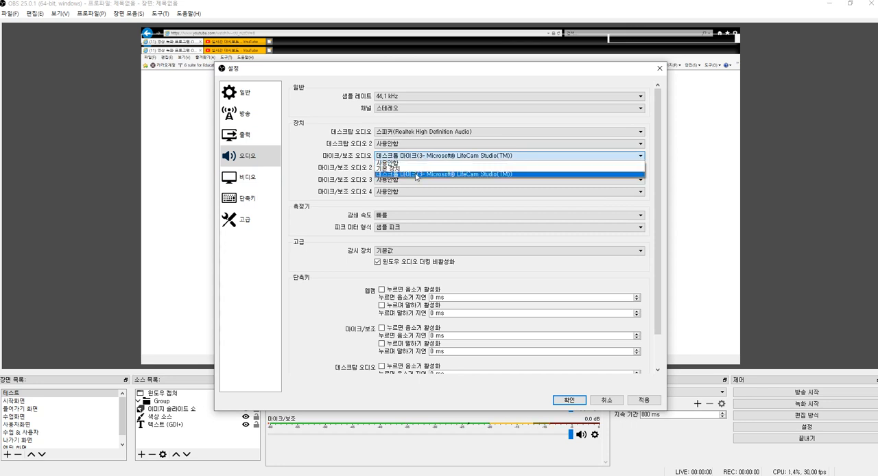
click(470, 176)
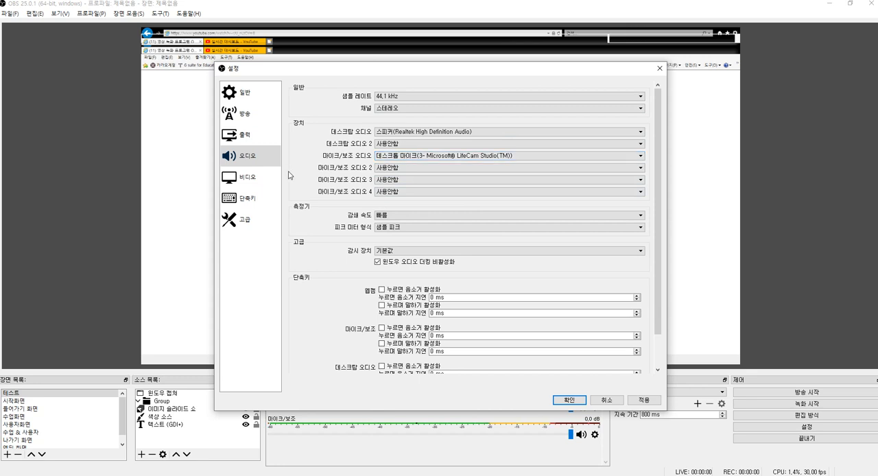
Step: Check the resolution, downscale filter and FPS in the video settings, and save the settings
click(262, 182)
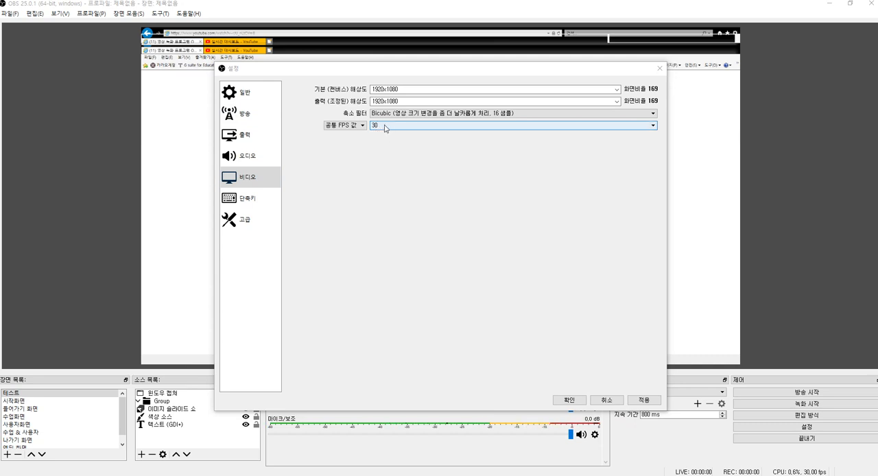
click(389, 199)
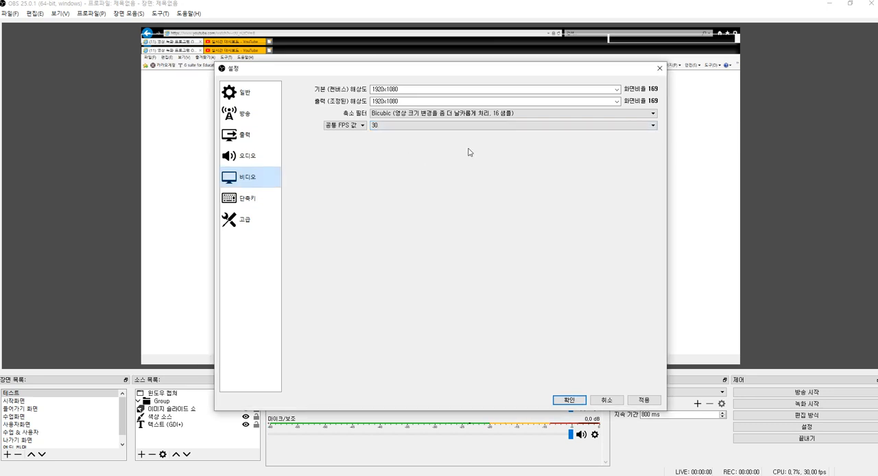
click(569, 400)
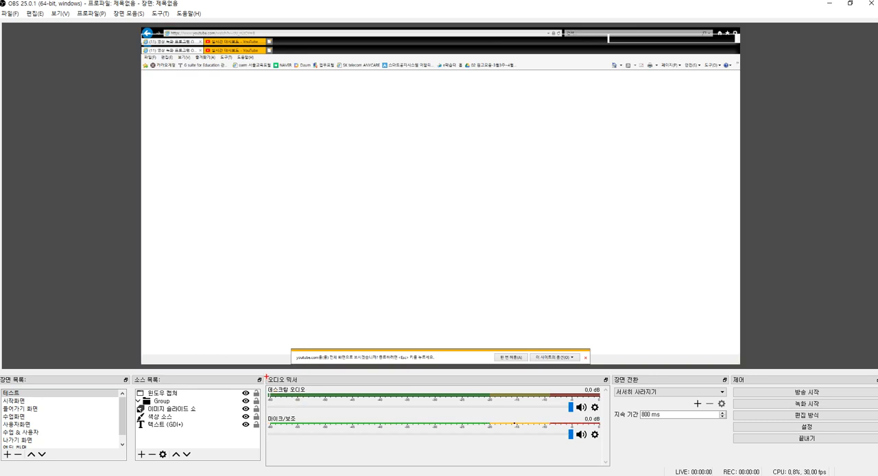
drag(265, 371, 612, 459)
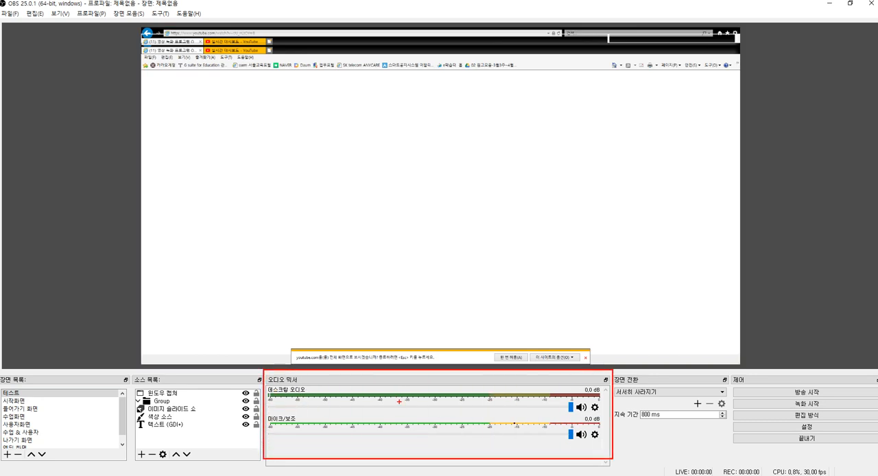
drag(383, 379, 413, 374)
mouse_move(296, 406)
mouse_down()
mouse_move(261, 387)
mouse_move(322, 395)
mouse_move(301, 405)
mouse_up()
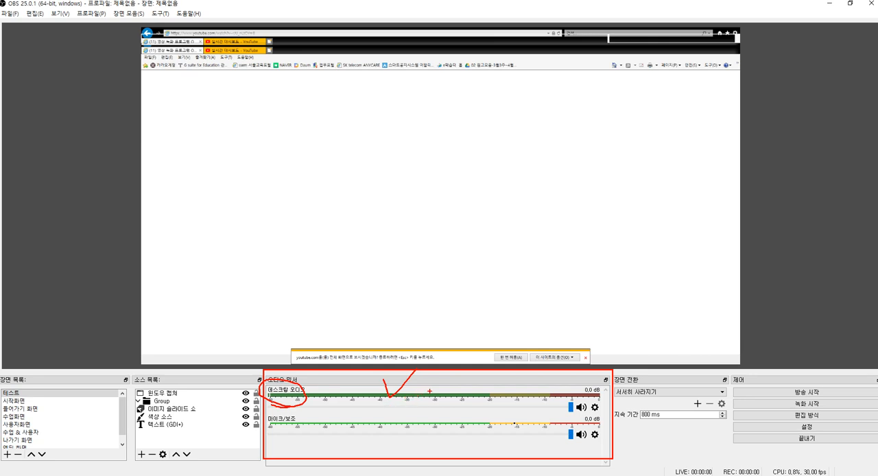
mouse_move(324, 399)
mouse_down()
mouse_move(467, 400)
mouse_move(485, 410)
mouse_up()
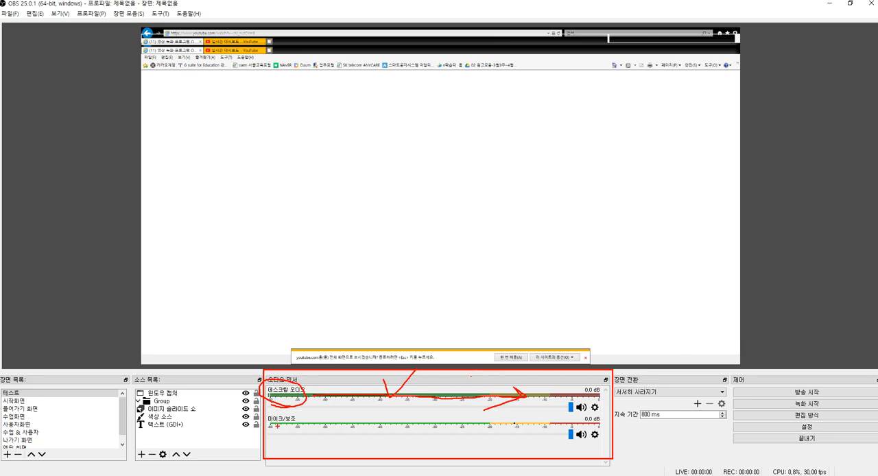
drag(271, 420, 593, 436)
key(Escape)
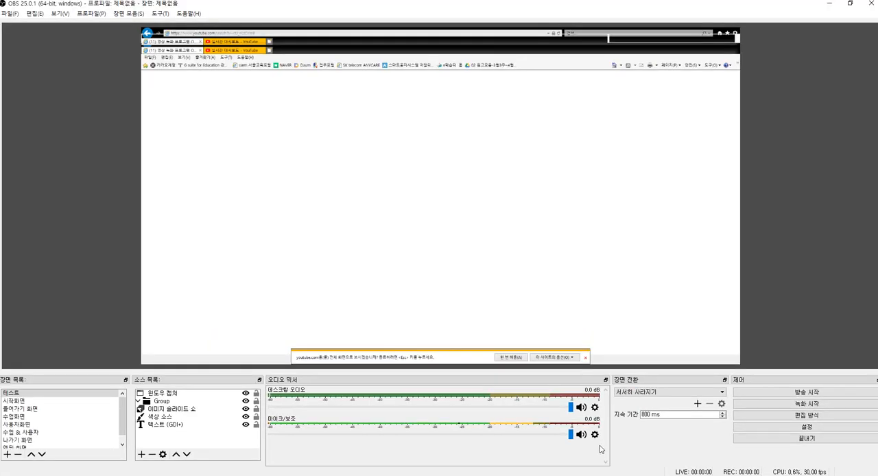
Step: Open the advanced audio settings from the mixer, check the mono option for 마이크/보조, and close them
click(593, 429)
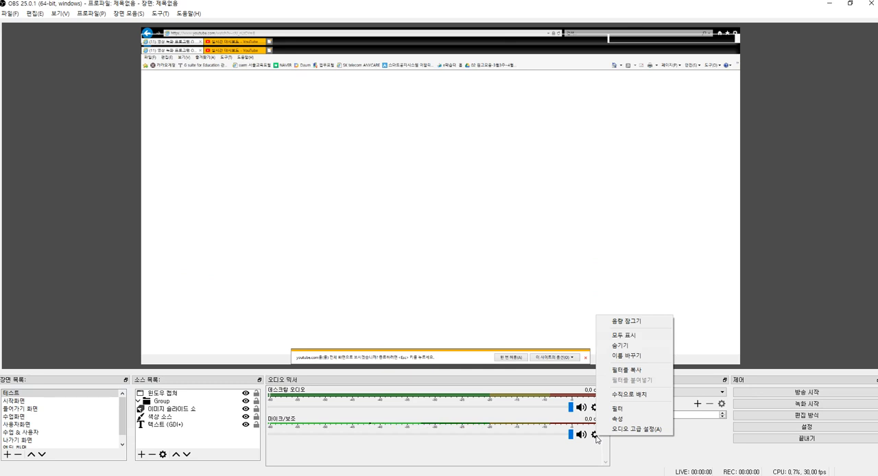
click(642, 430)
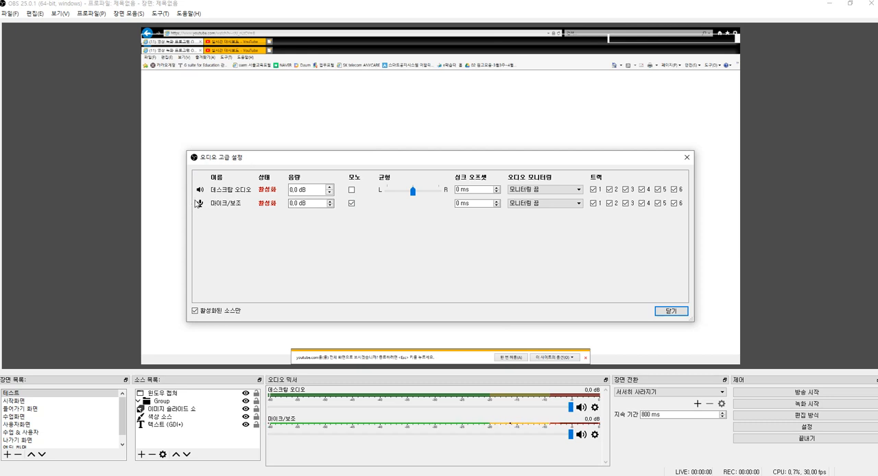
key(ctrl+2)
drag(185, 198, 379, 215)
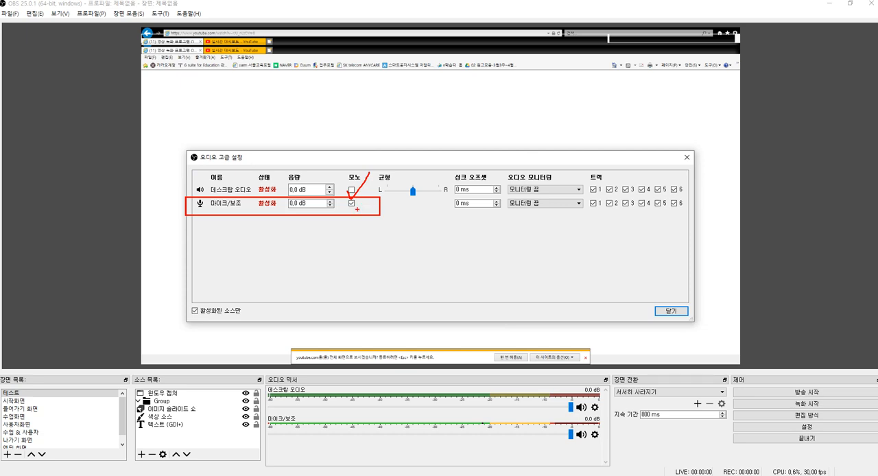
key(Escape)
key(ctrl+1)
click(361, 213)
mouse_move(349, 206)
mouse_down()
mouse_move(349, 182)
mouse_move(341, 209)
mouse_up()
mouse_move(337, 170)
mouse_down()
mouse_move(351, 199)
mouse_move(388, 140)
mouse_up()
key(Escape)
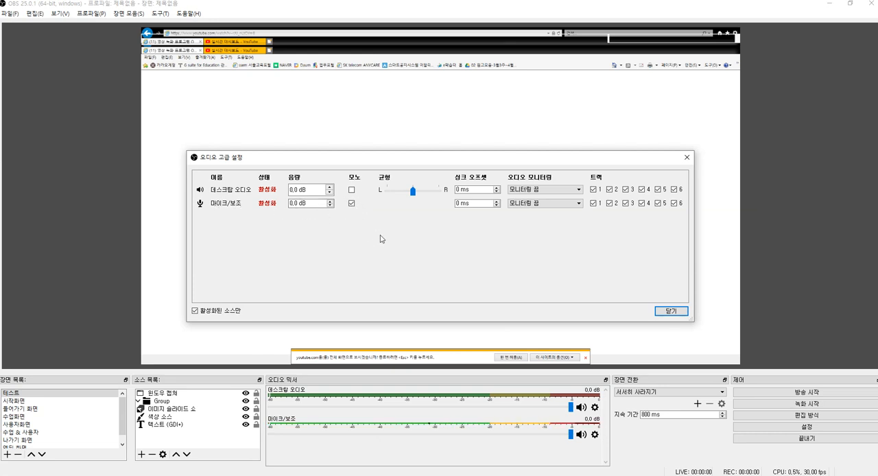
click(667, 310)
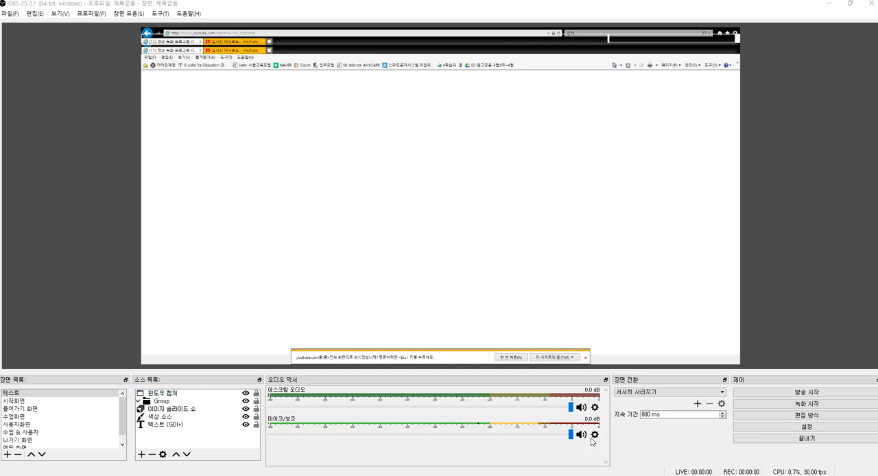
Step: Open the 마이크/보조 properties and confirm 데스크톱 마이크(3- Microsoft® LifeCam Studio(TM)) as its device
click(595, 434)
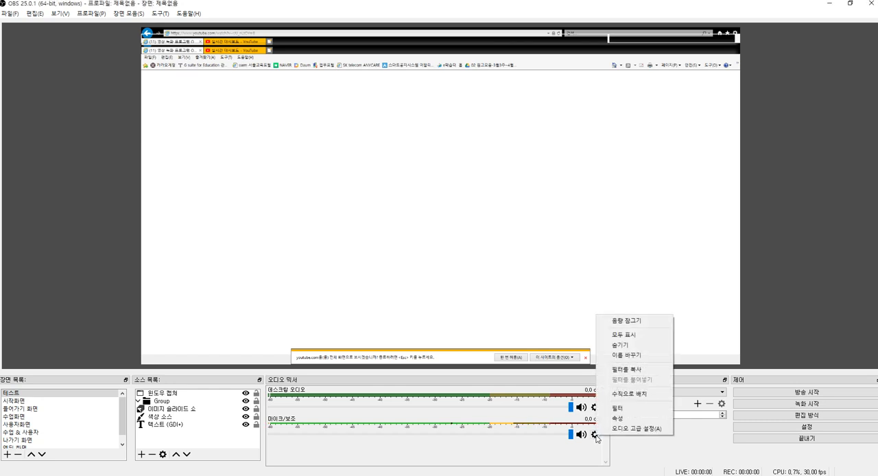
click(635, 422)
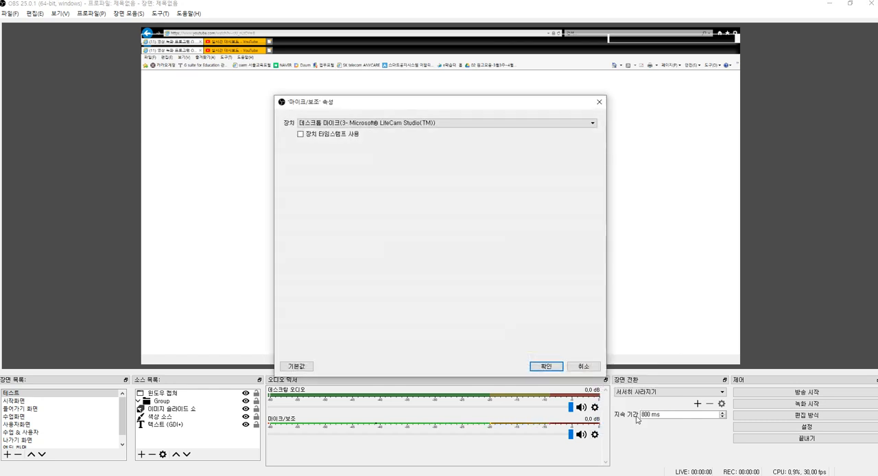
click(382, 123)
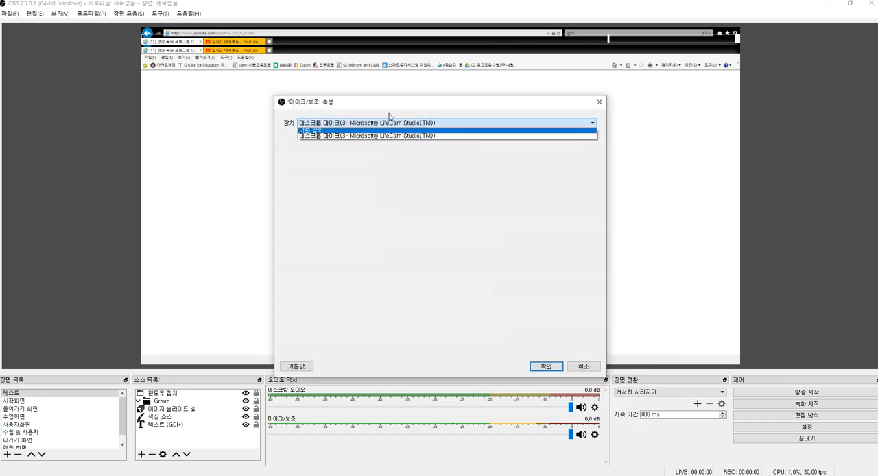
click(375, 195)
click(442, 123)
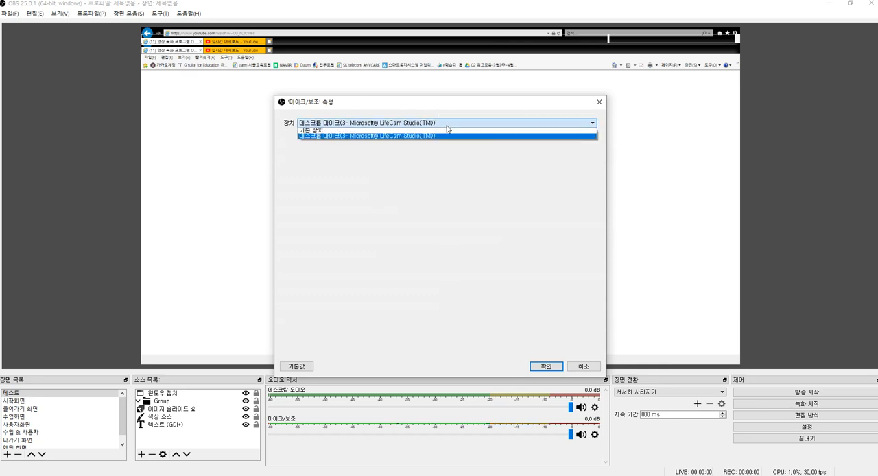
click(431, 197)
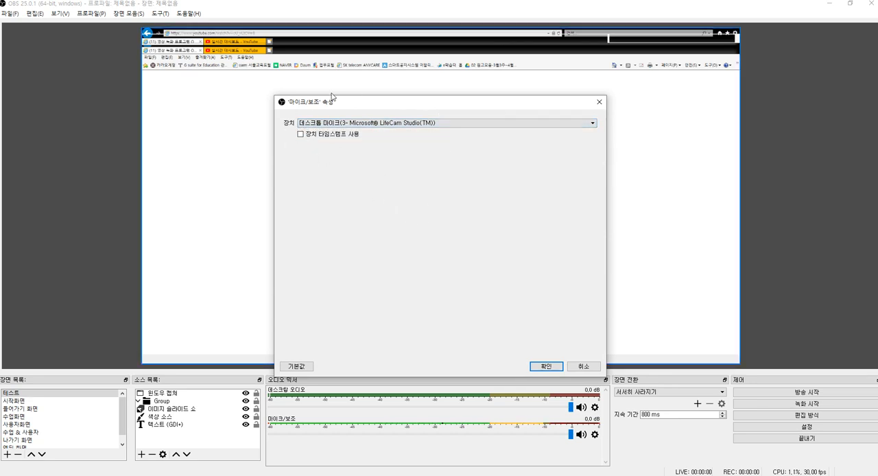
click(552, 367)
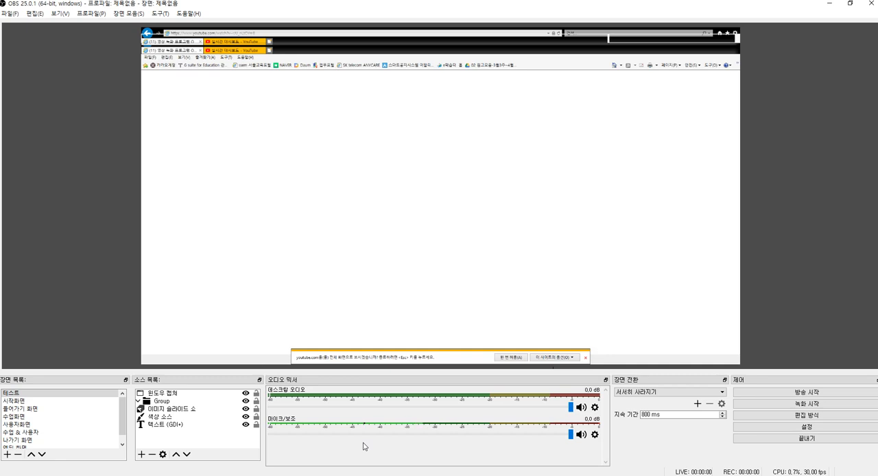